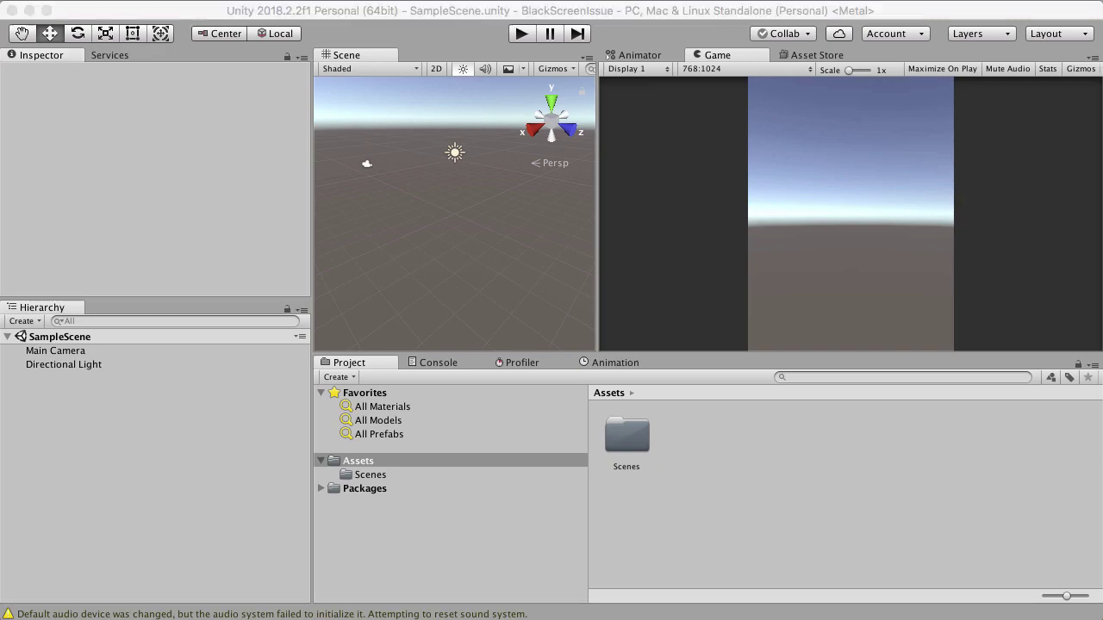
- Bring GitHub's Black Screen #2 issue forward, skim its comments, and return to the top
key(super+Tab)
scroll(776, 225, down, 10)
scroll(775, 226, up, 10)
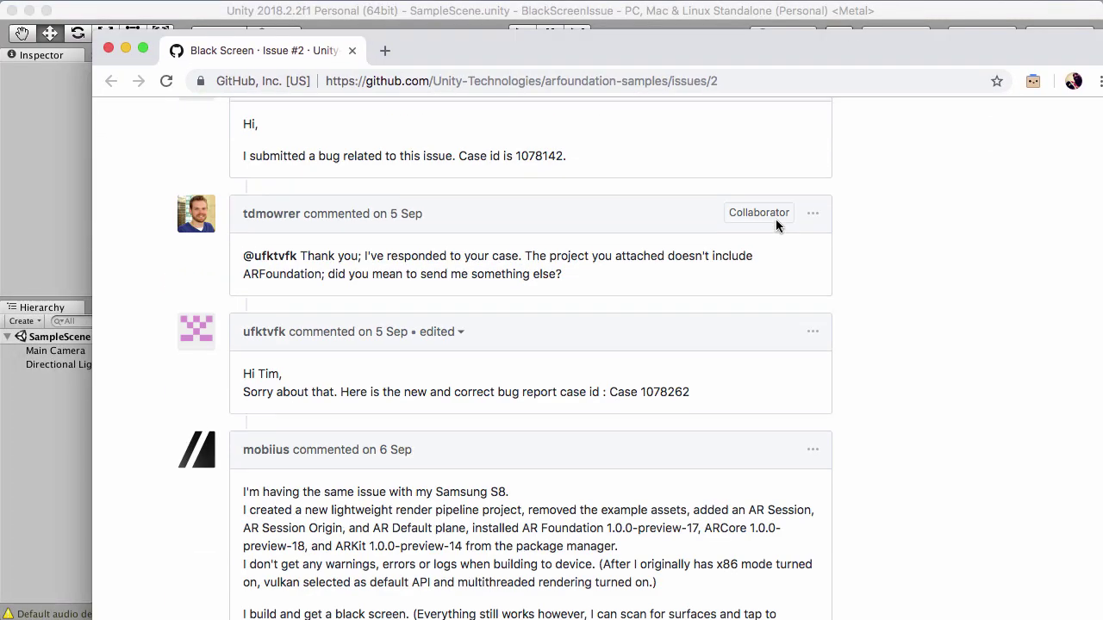
scroll(655, 143, up, 10)
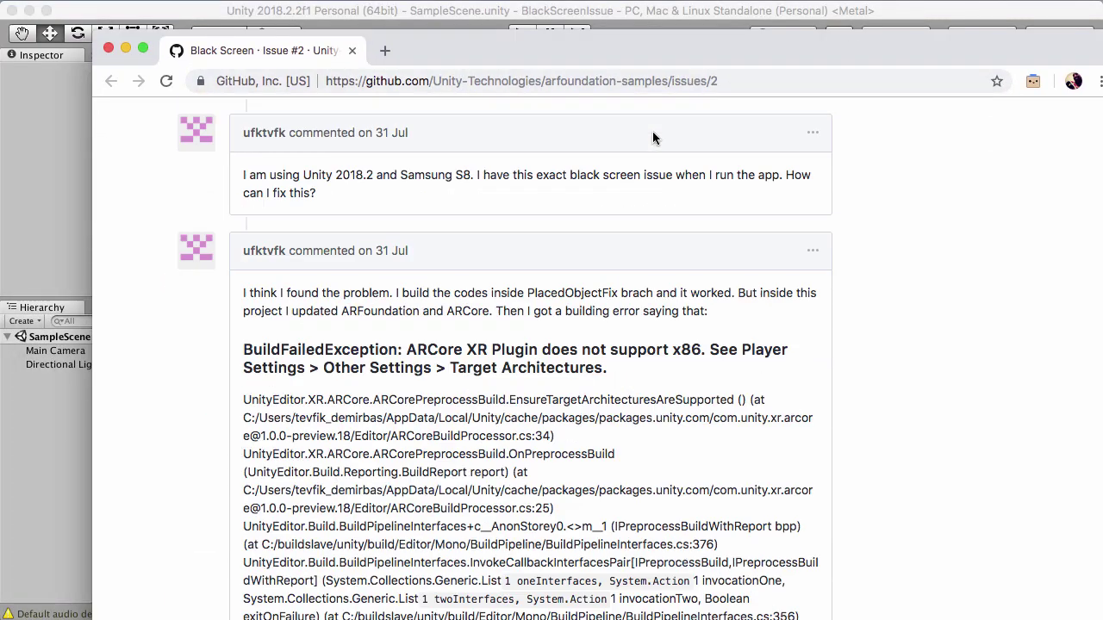
scroll(687, 177, down, 6)
scroll(688, 176, up, 20)
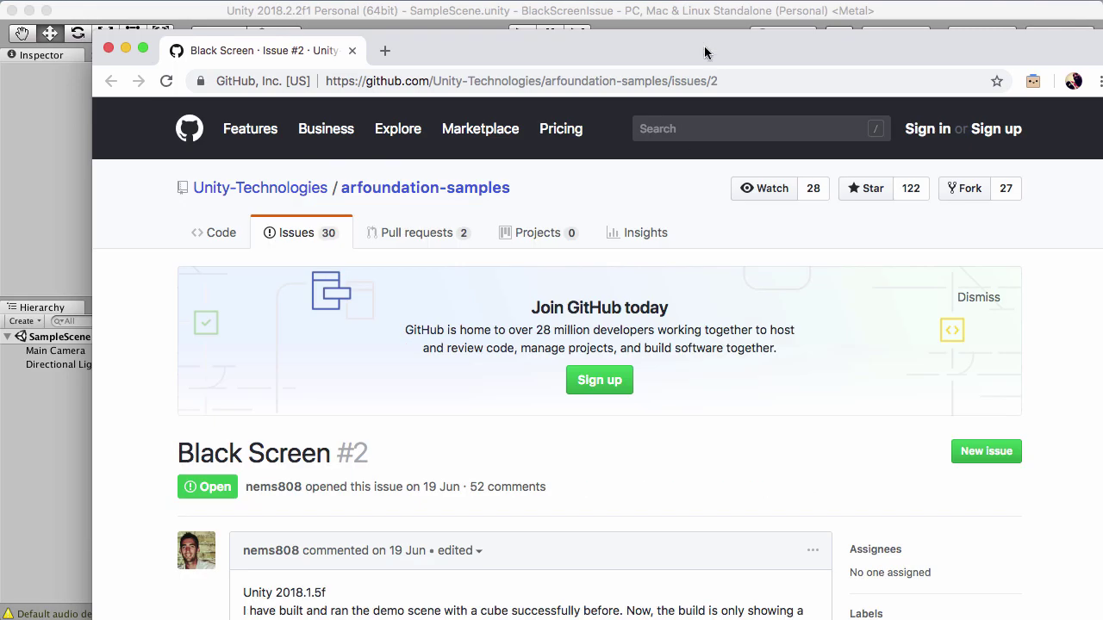
drag(705, 51, 664, 51)
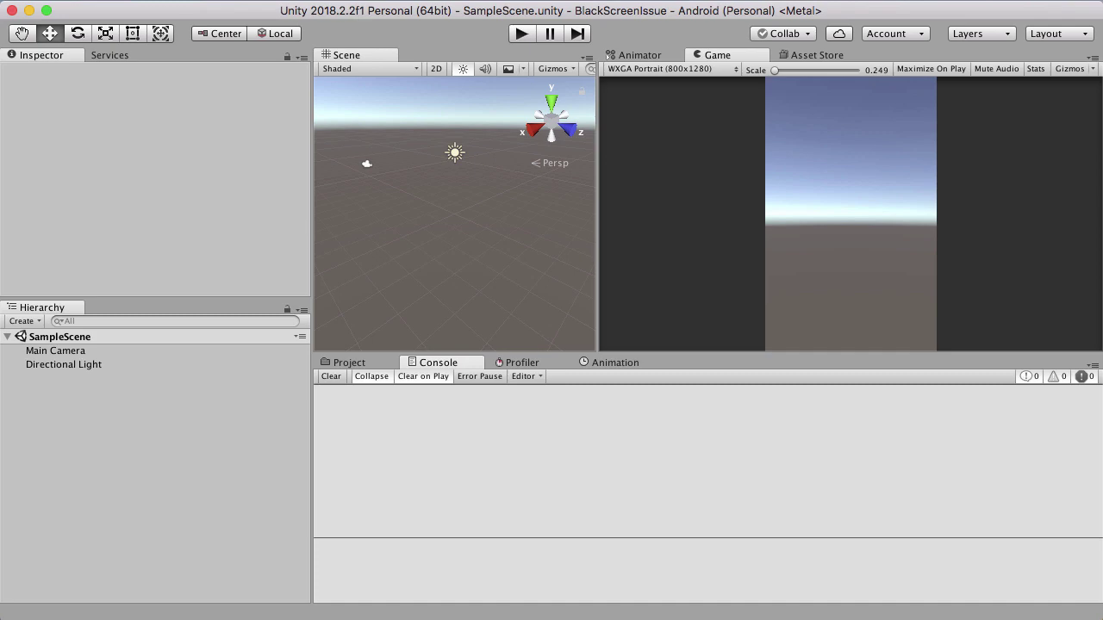
key(super+Tab)
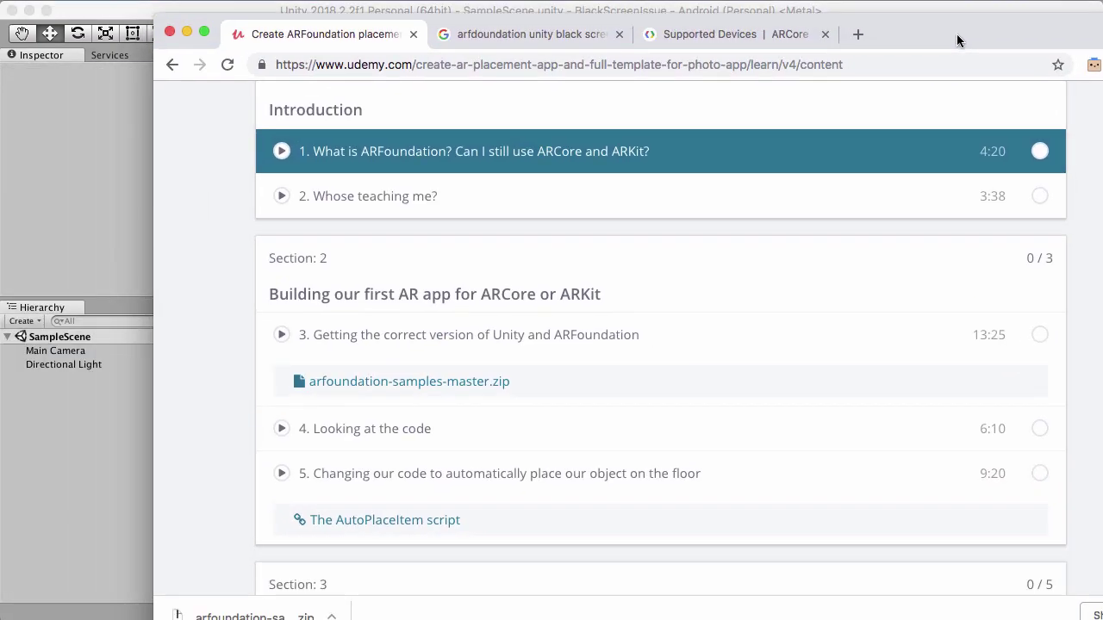
scroll(451, 399, down, 5)
scroll(451, 397, up, 4)
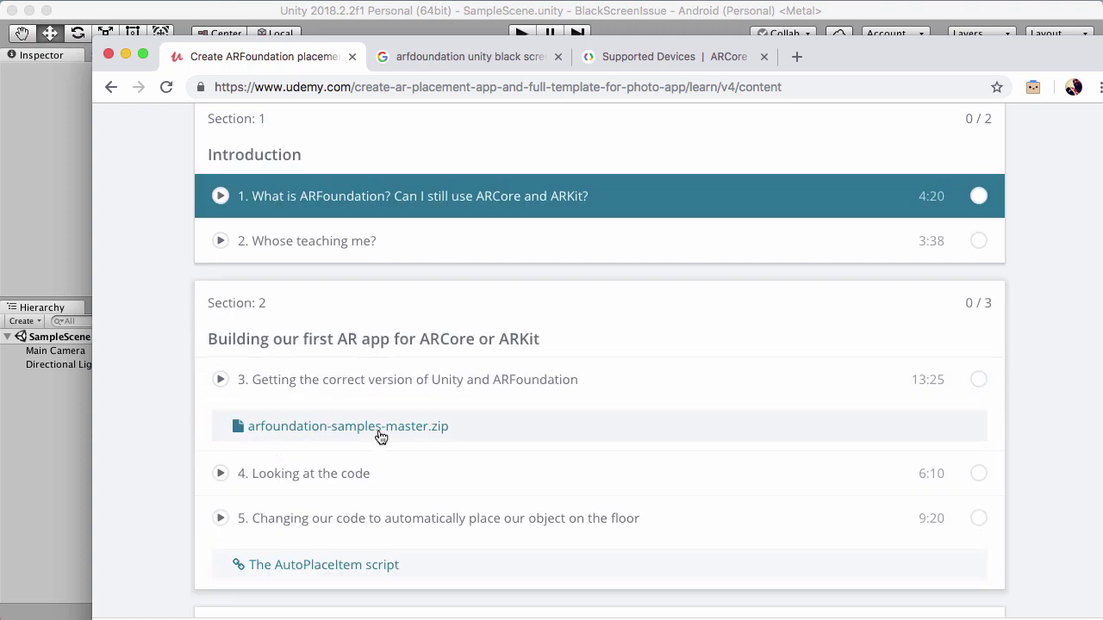
scroll(399, 414, up, 2)
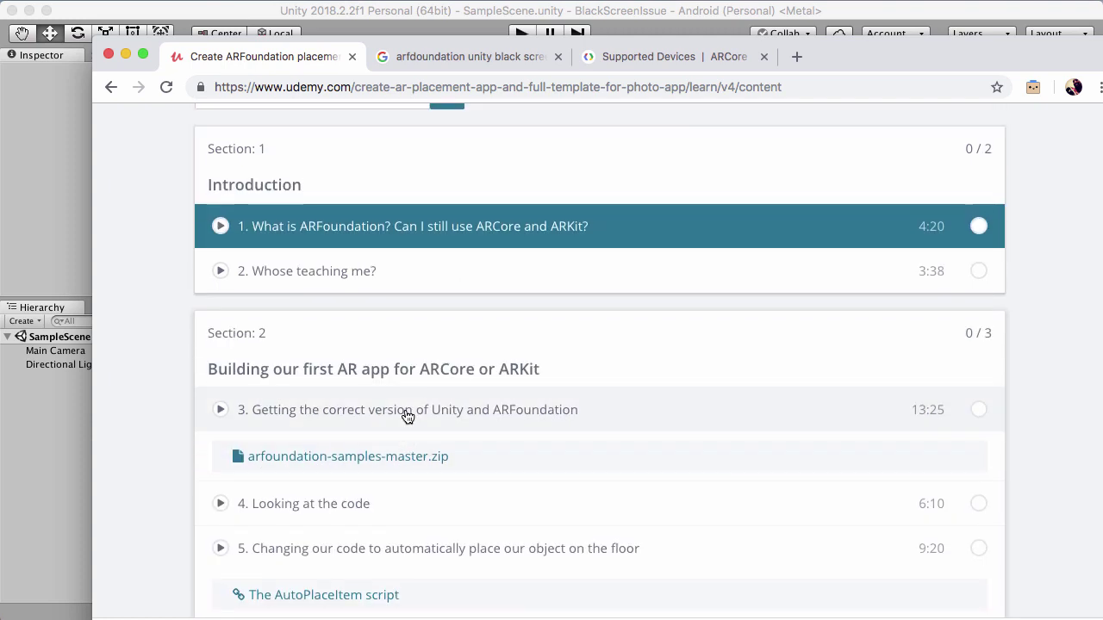
scroll(386, 463, up, 5)
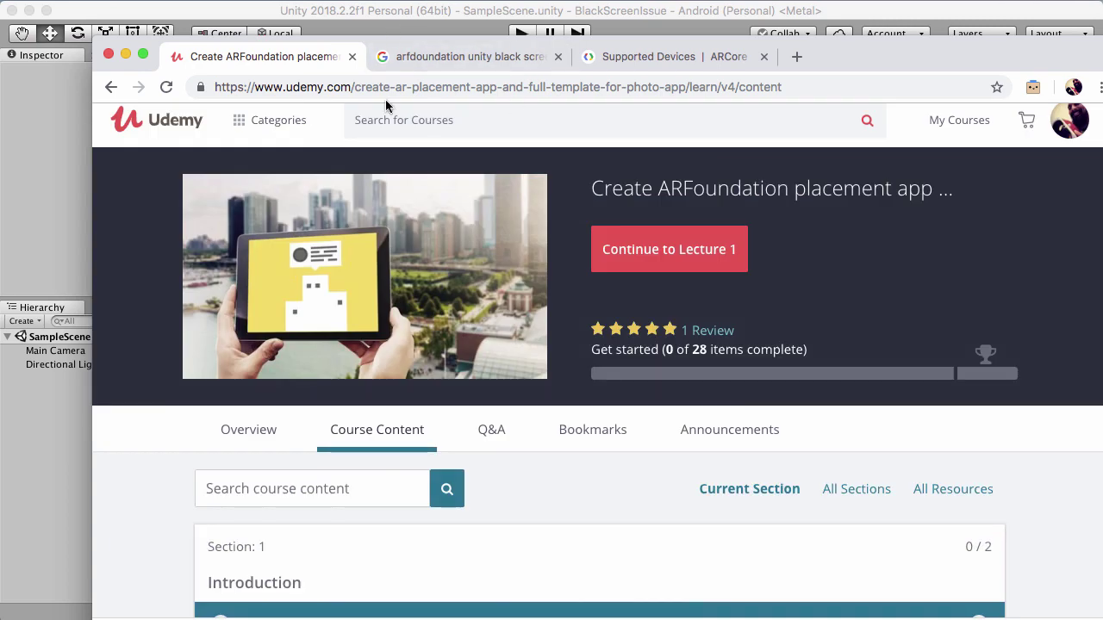
scroll(336, 241, down, 6)
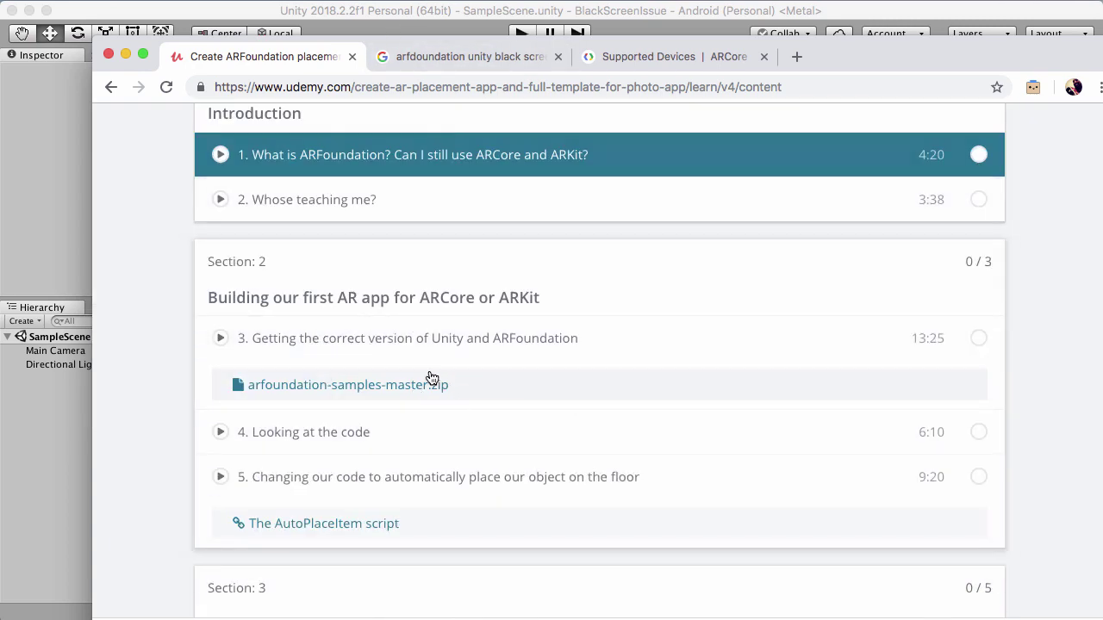
scroll(405, 379, up, 1)
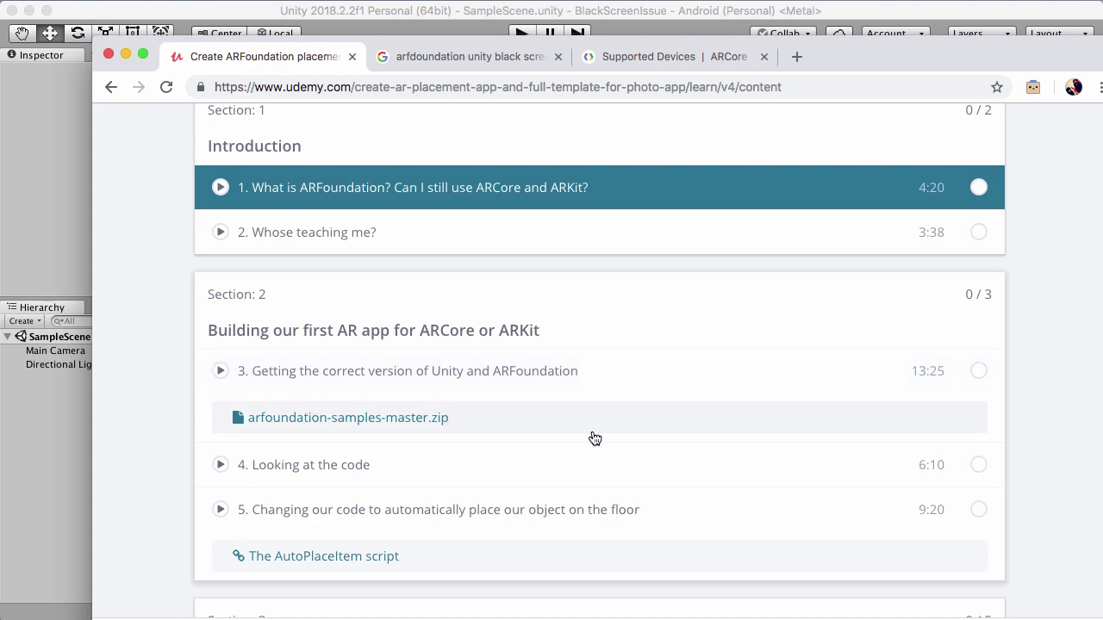
scroll(542, 442, up, 4)
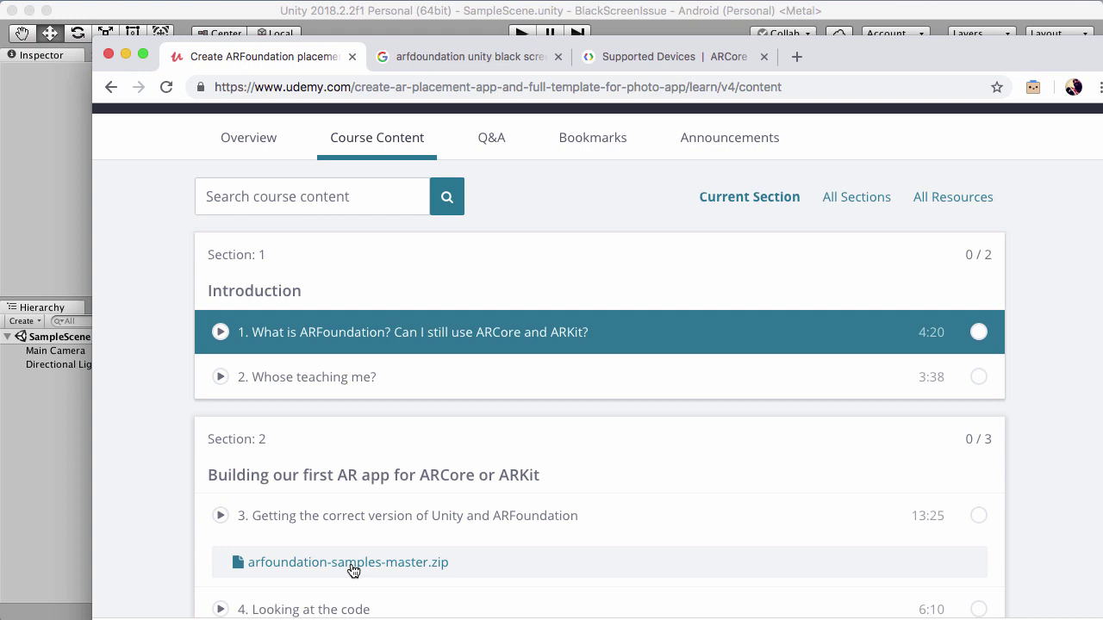
drag(890, 49, 889, 15)
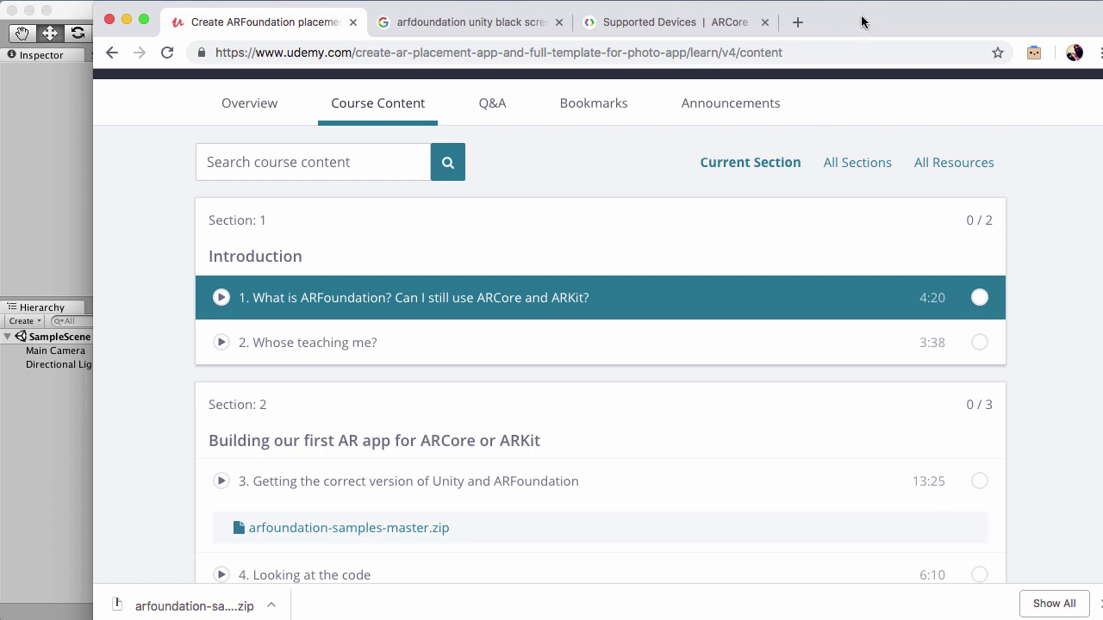
key(super+m)
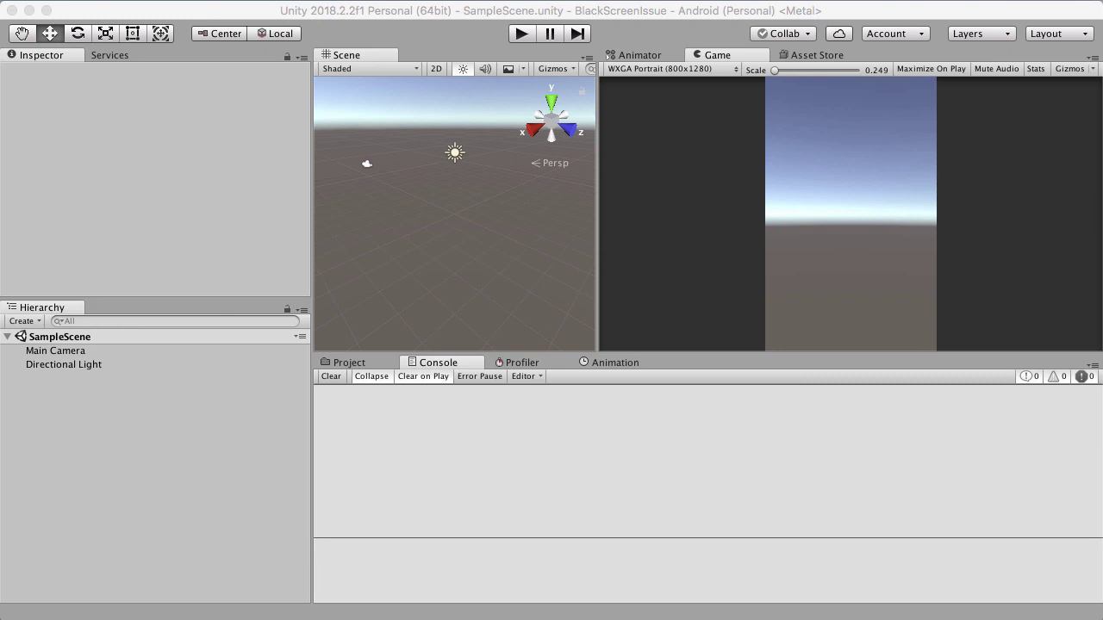
- From the Unity editor, bring up Unity Hub's projects list with File > Open Project
click(568, 11)
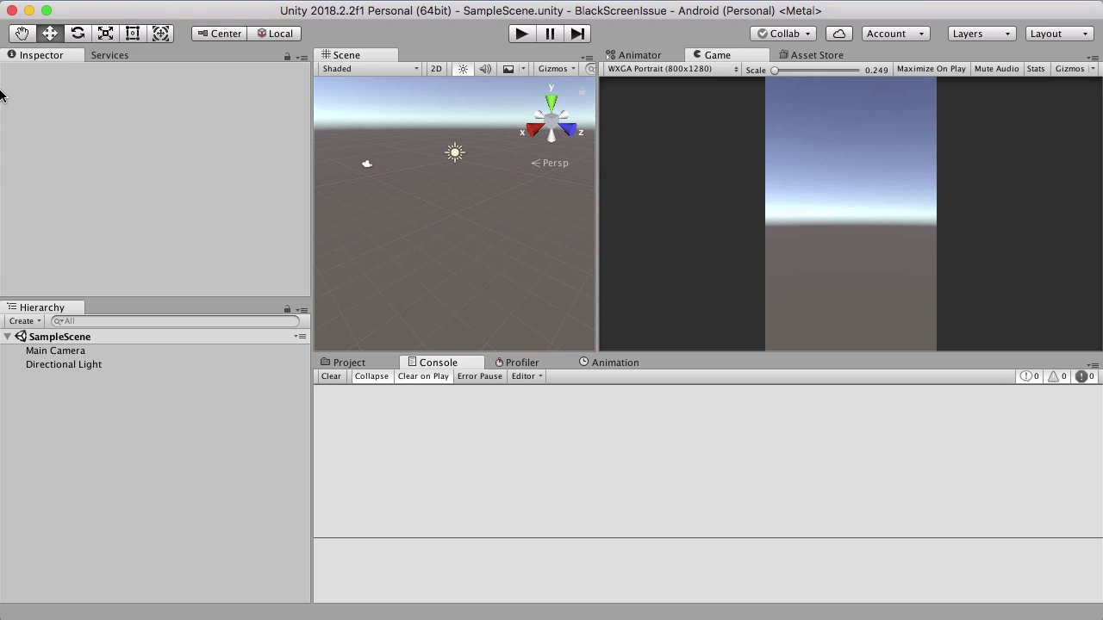
click(103, 0)
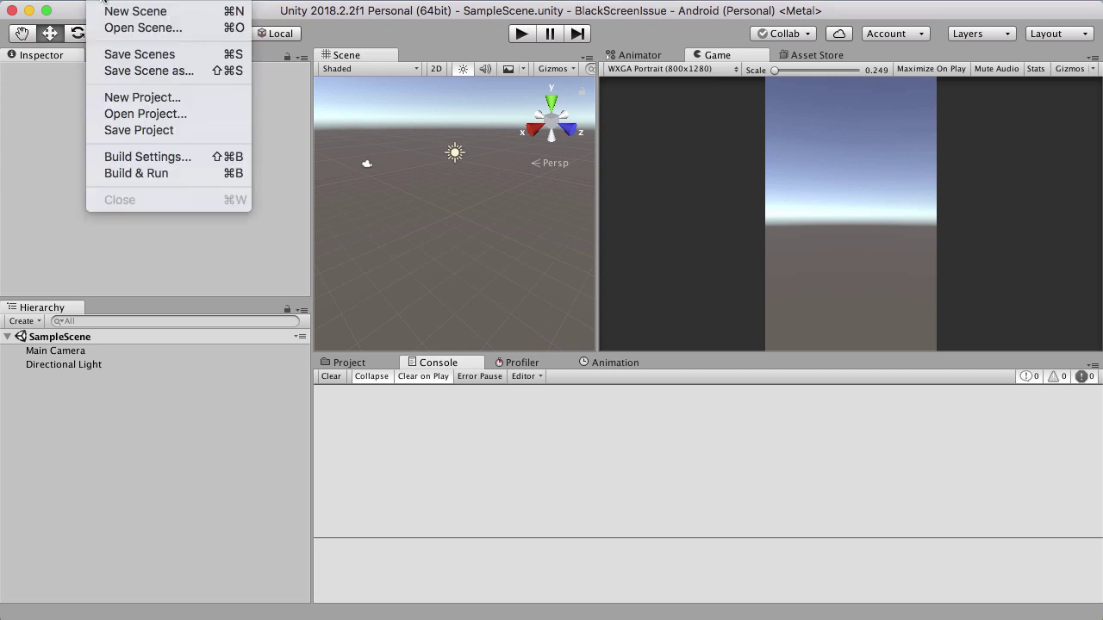
click(119, 113)
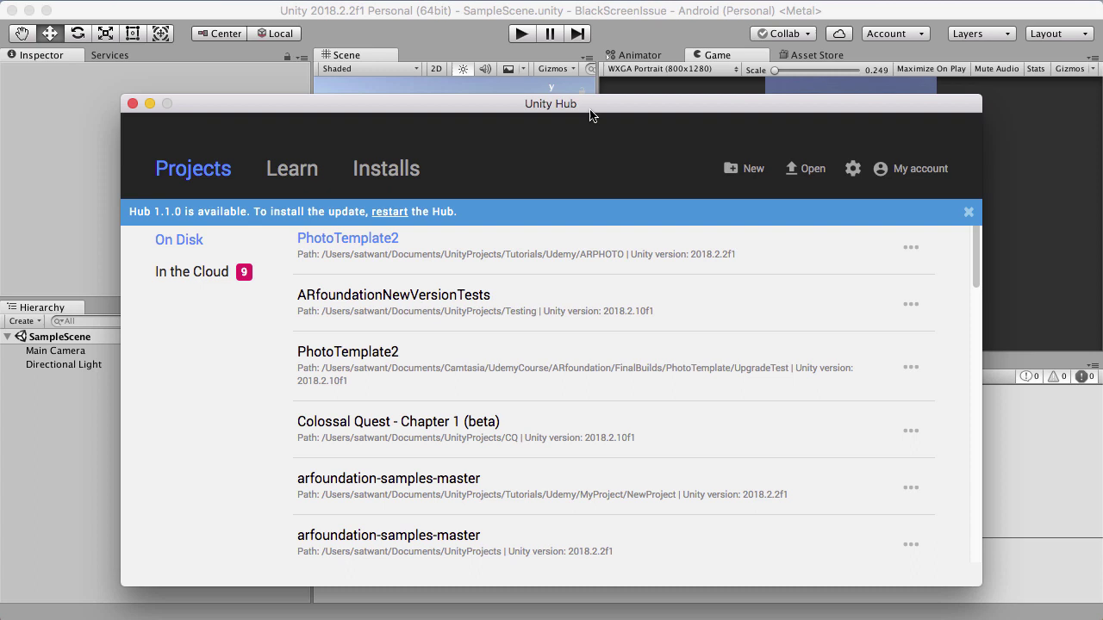
- Browse to and select the arfoundation-samples-master project folder
click(810, 171)
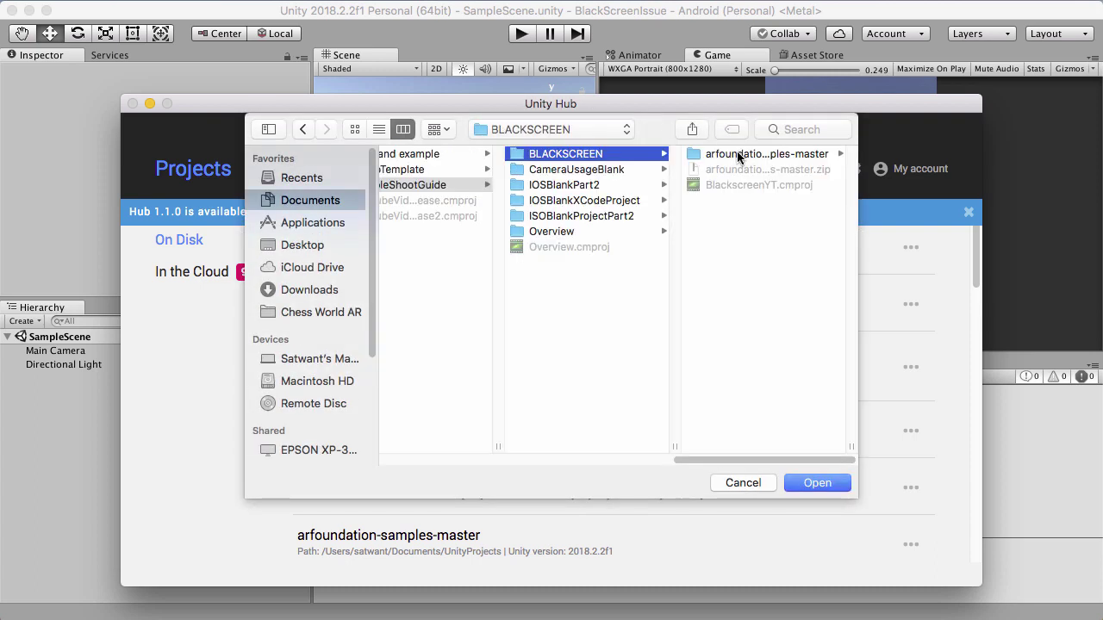
click(737, 154)
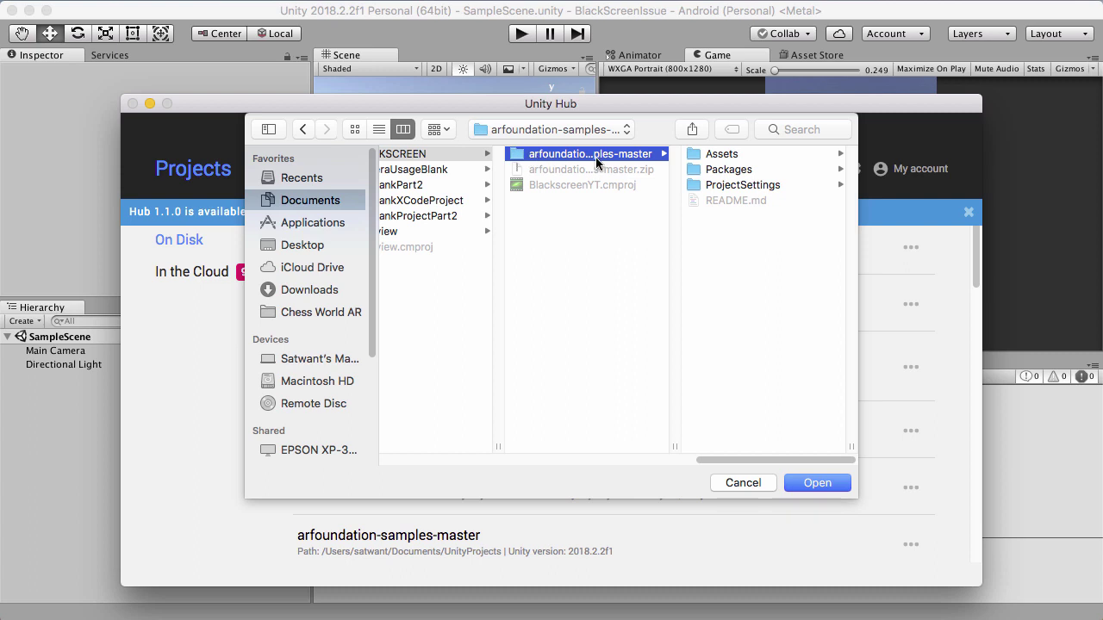
click(793, 485)
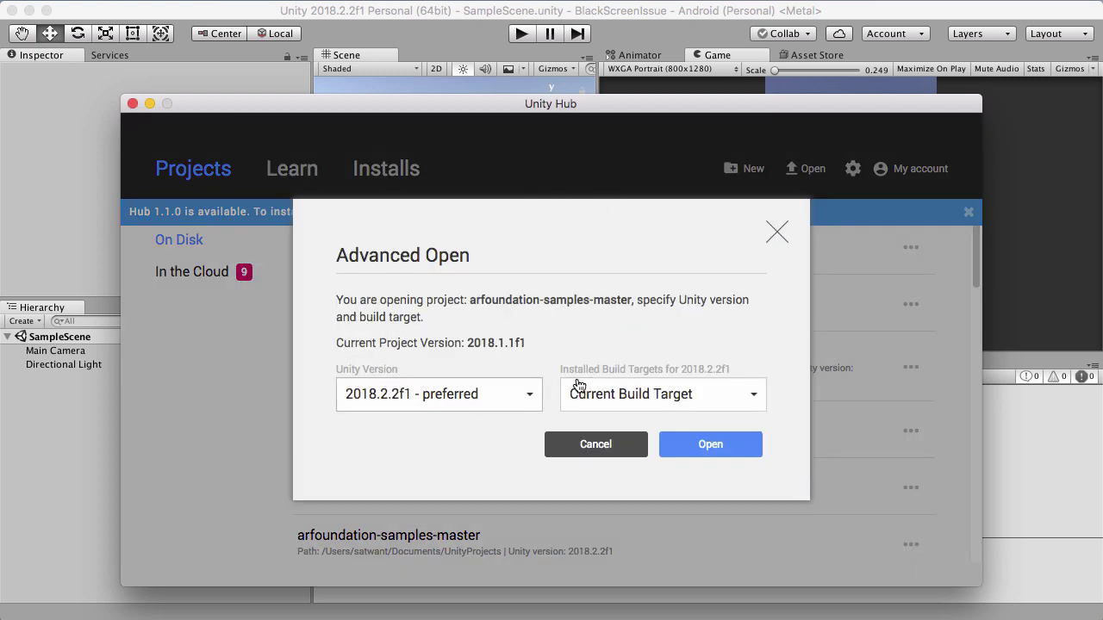
- Keep Current Build Target and open the project in Unity 2018.2.2f1
click(755, 398)
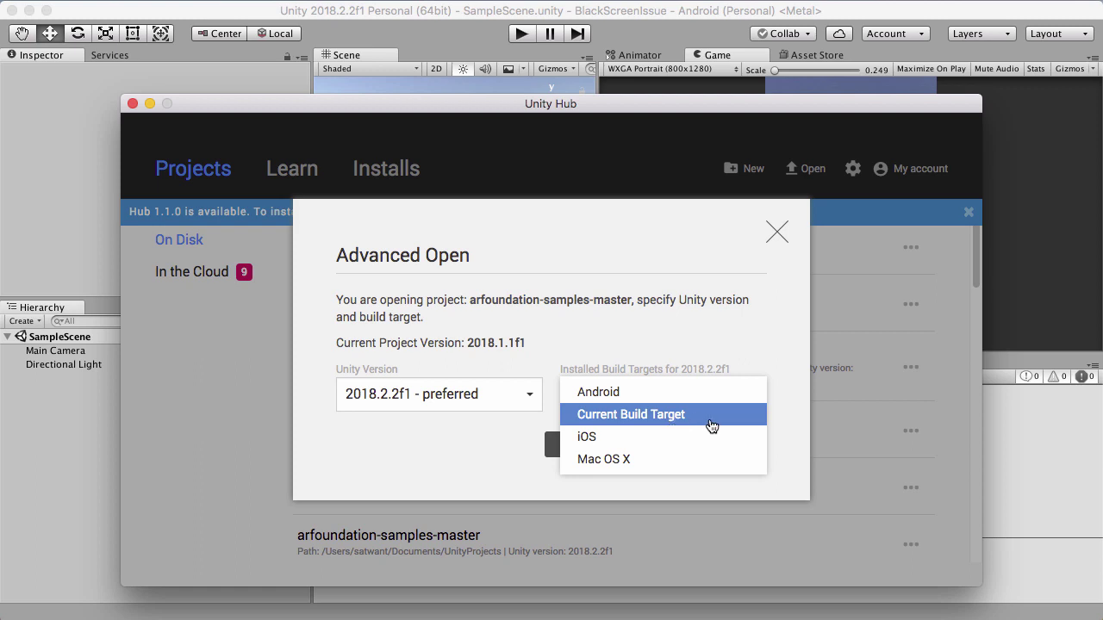
key(Down)
key(Up)
key(Up)
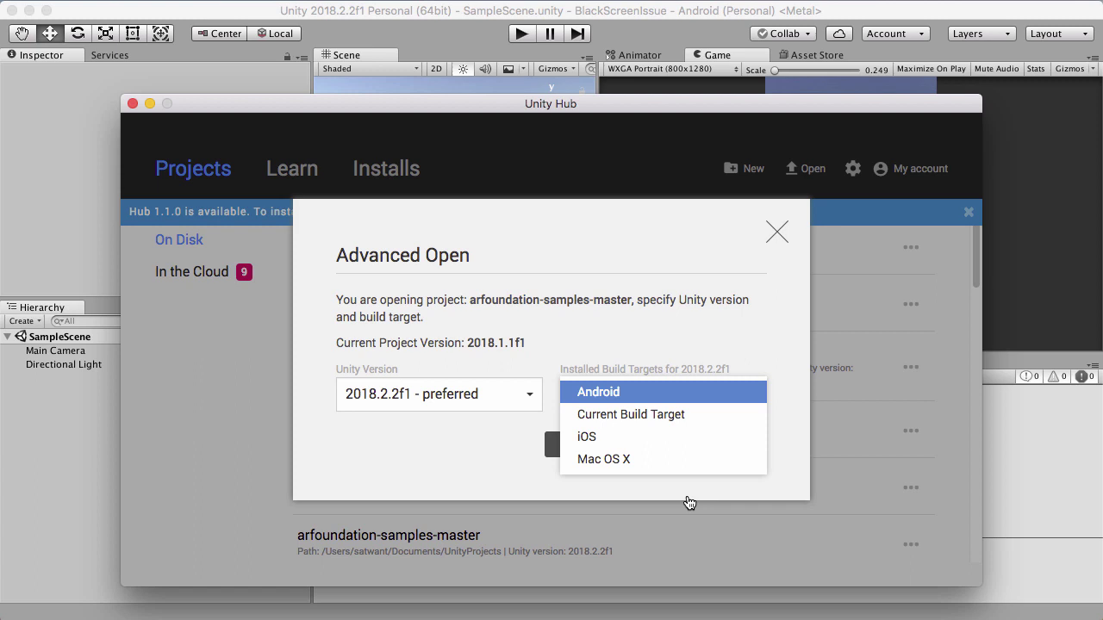
key(Down)
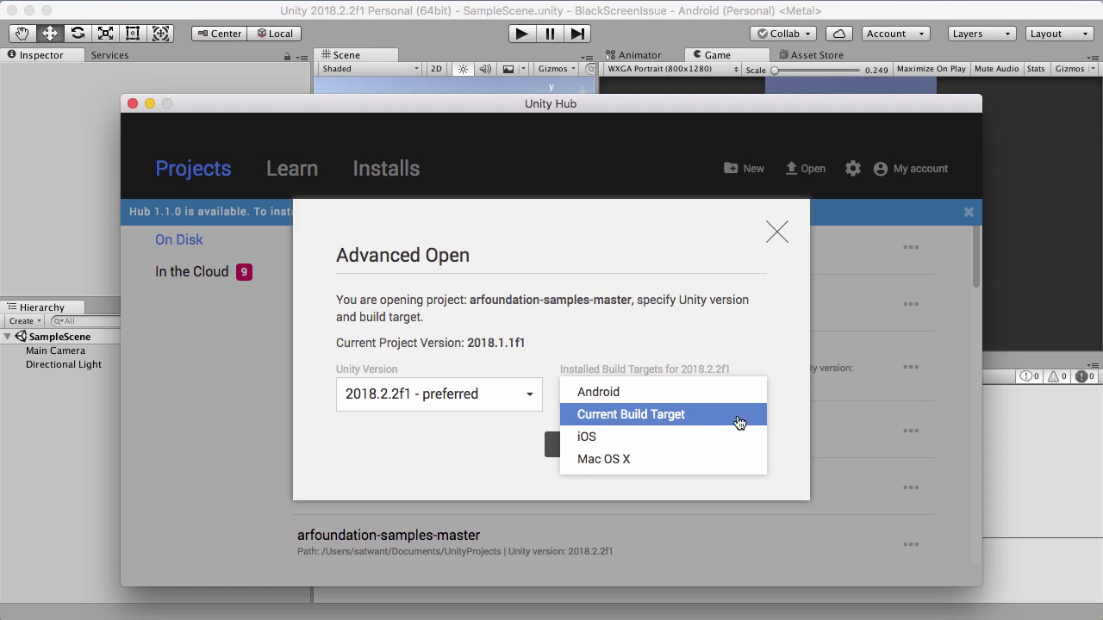
click(664, 415)
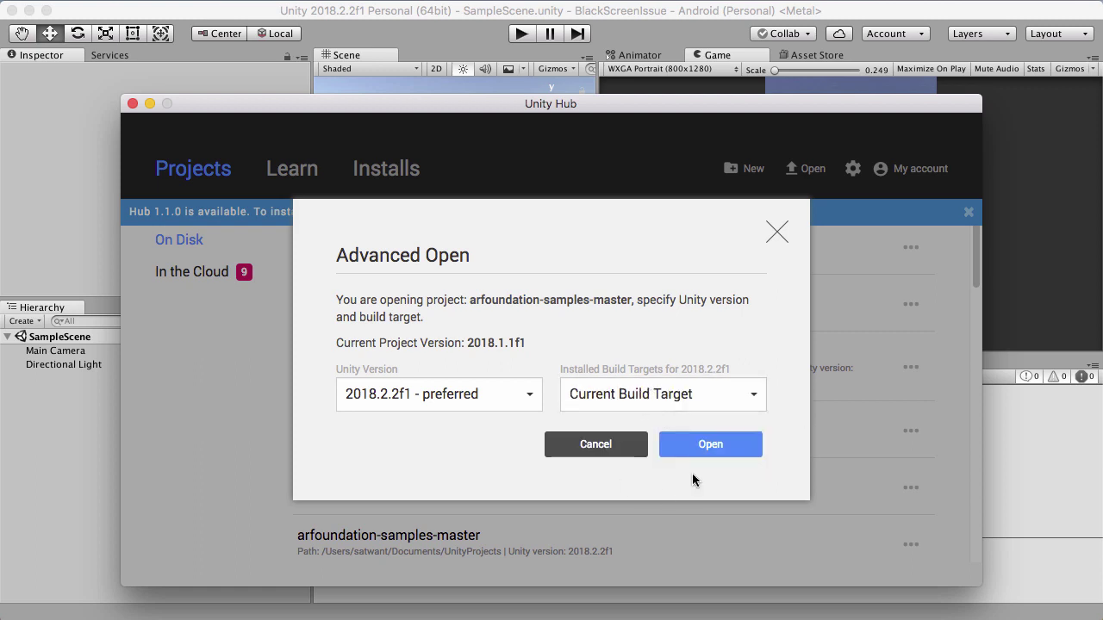
click(704, 454)
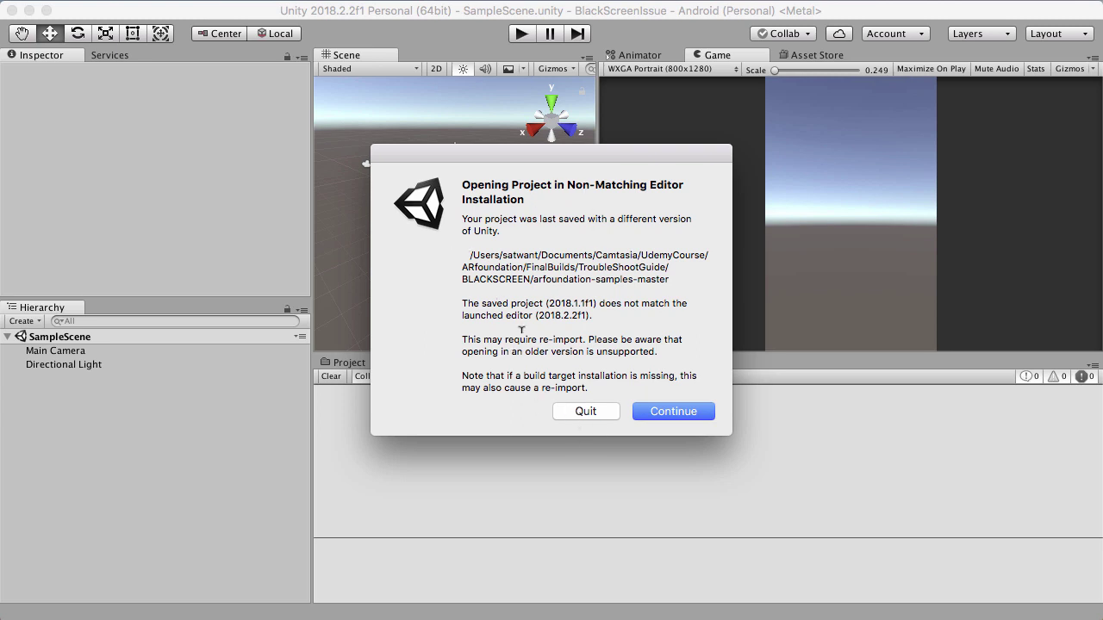
- Accept the 2018.1.1f1 version-mismatch warning and continue opening in the newer editor
drag(461, 304, 607, 308)
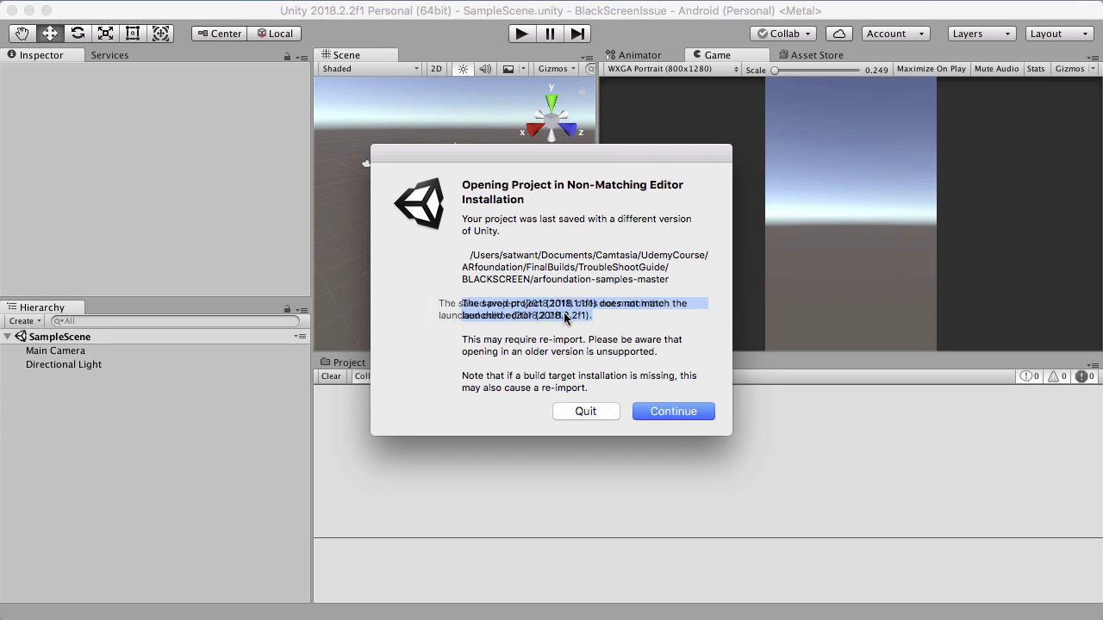
click(574, 317)
click(653, 413)
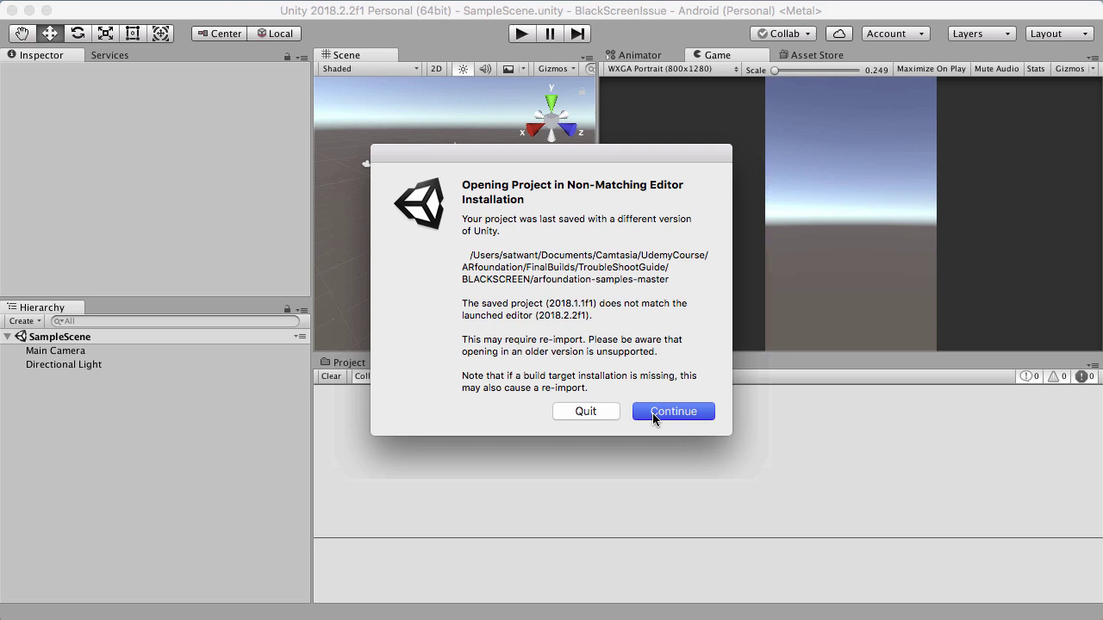
click(652, 414)
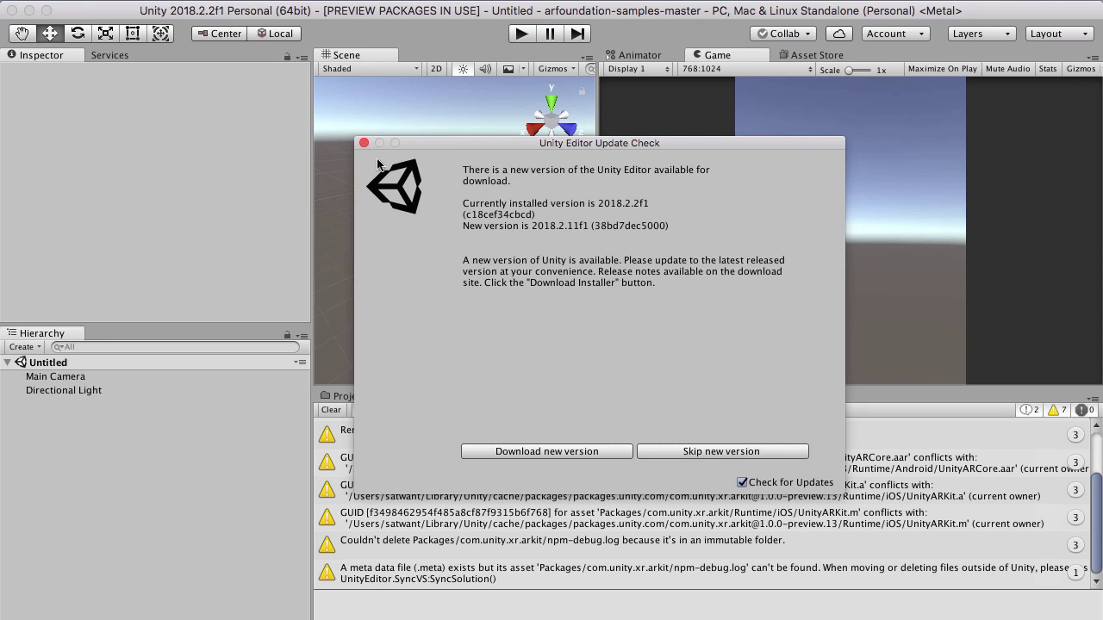
- Dismiss the update check notice, review the Console warnings, and clear them
click(365, 144)
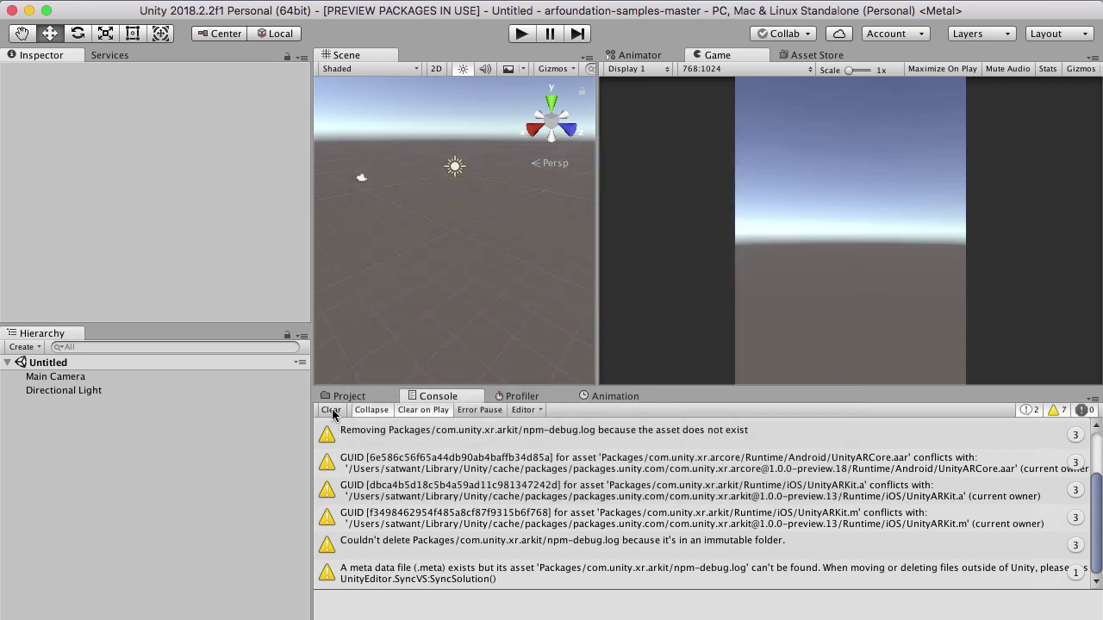
scroll(422, 457, up, 3)
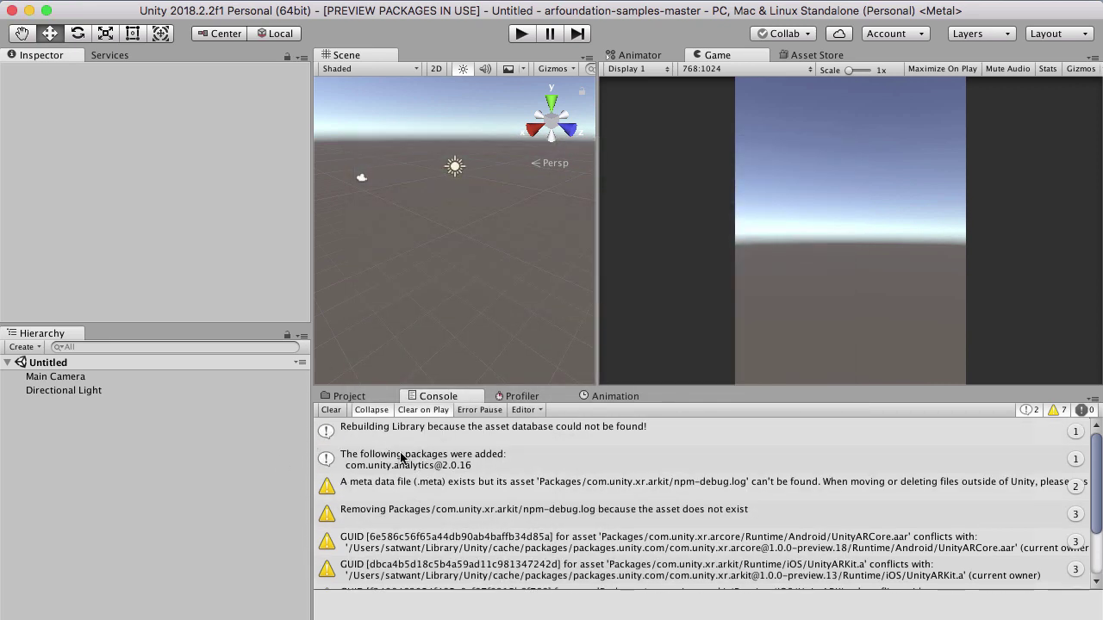
scroll(413, 458, up, 1)
scroll(378, 464, down, 3)
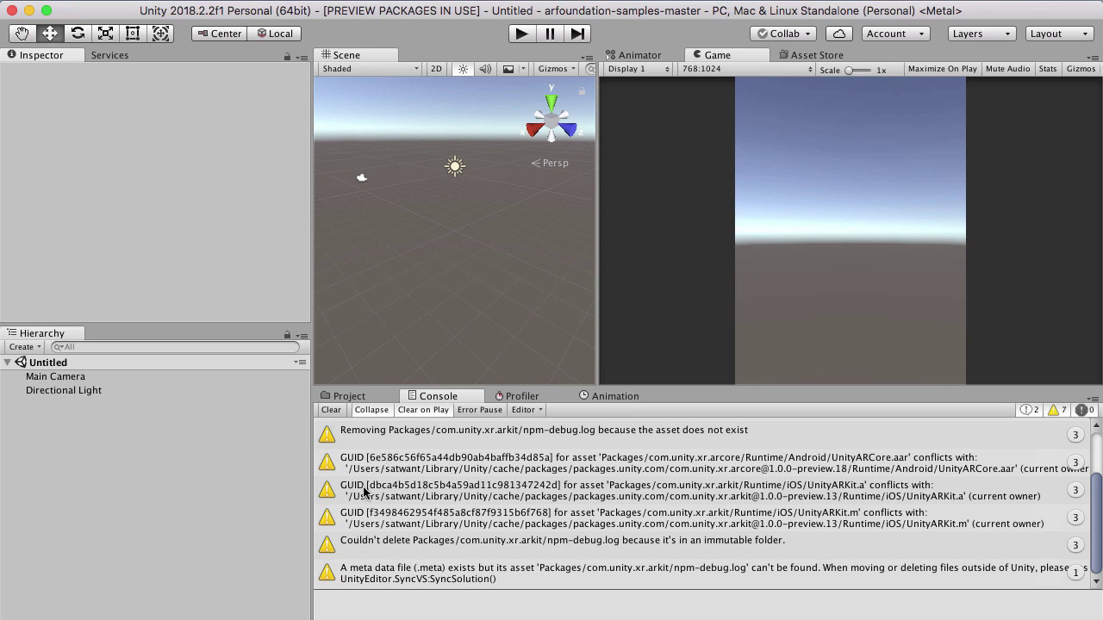
scroll(367, 495, up, 3)
scroll(367, 517, down, 3)
click(331, 411)
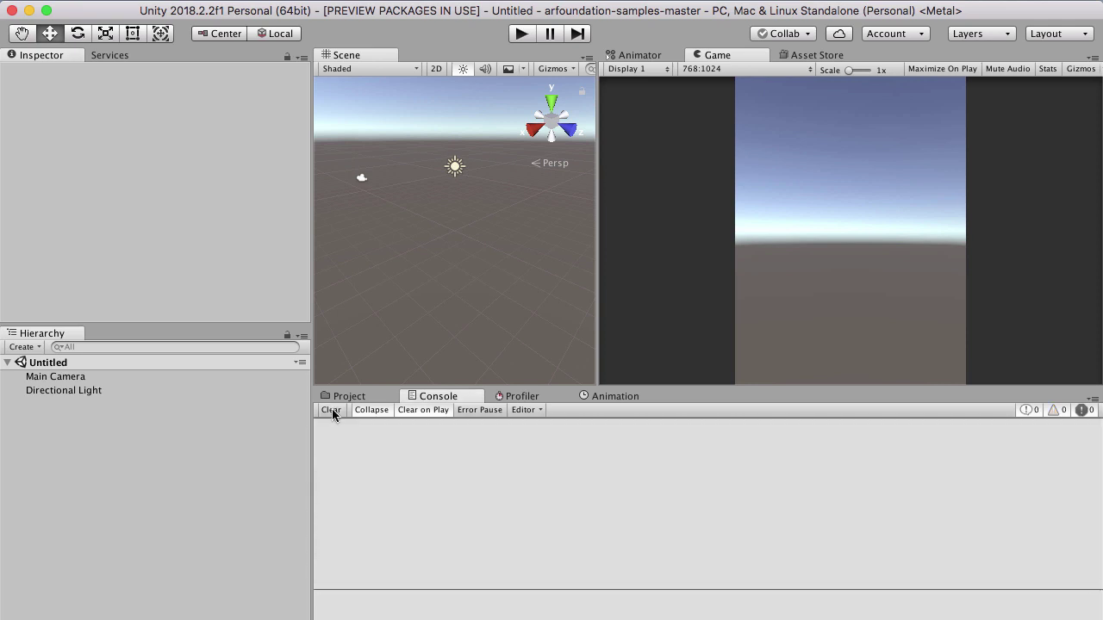
- Switch the project's build platform to Android in Build Settings
click(114, 1)
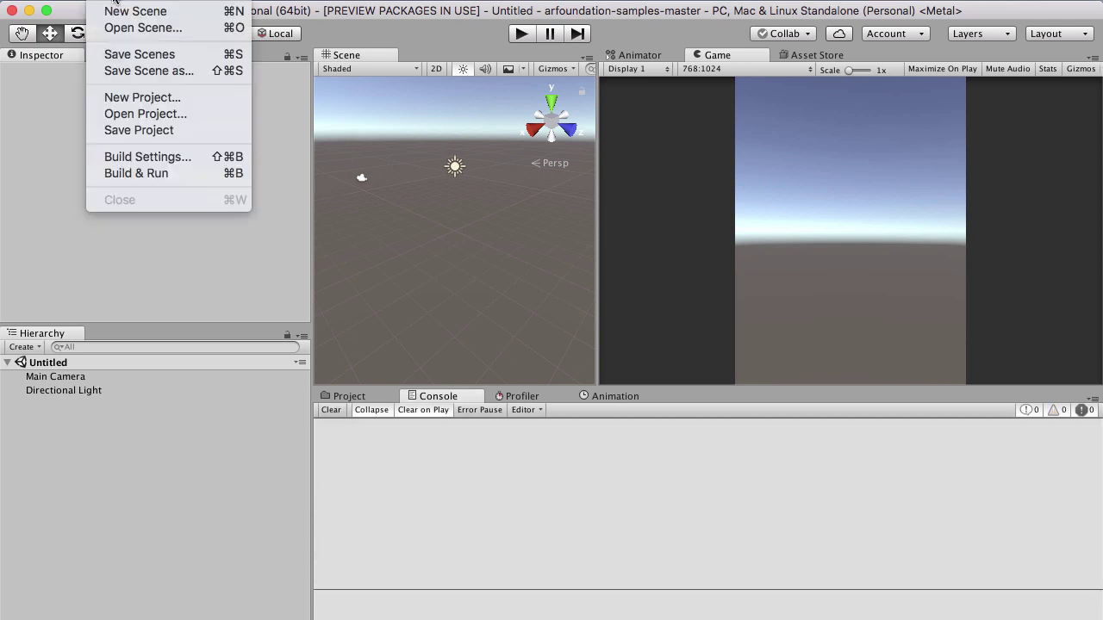
click(128, 159)
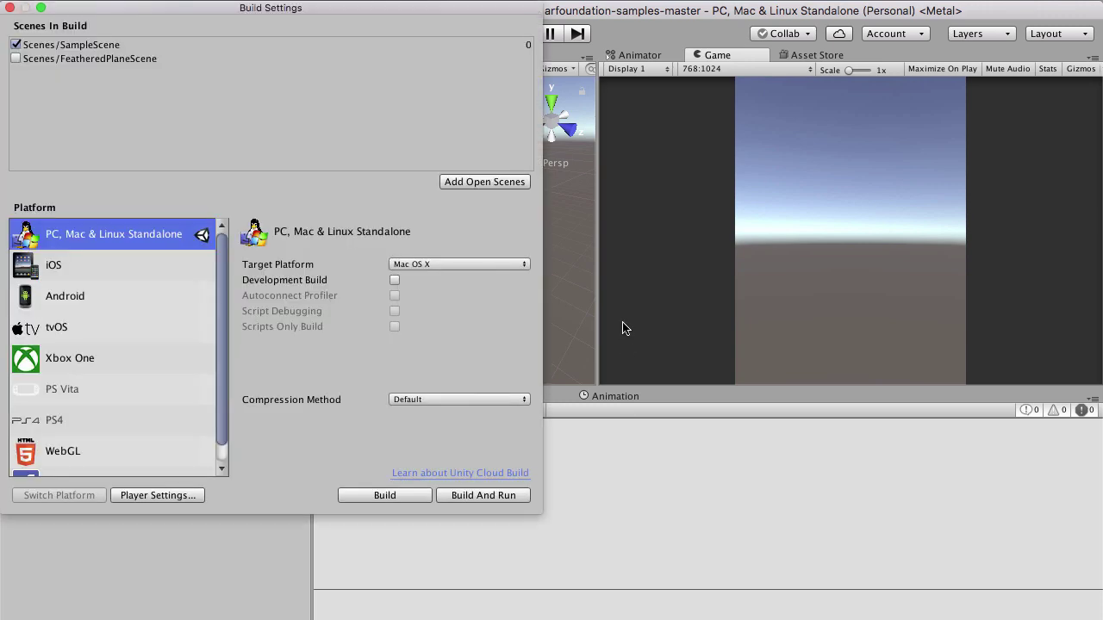
drag(179, 9, 419, 61)
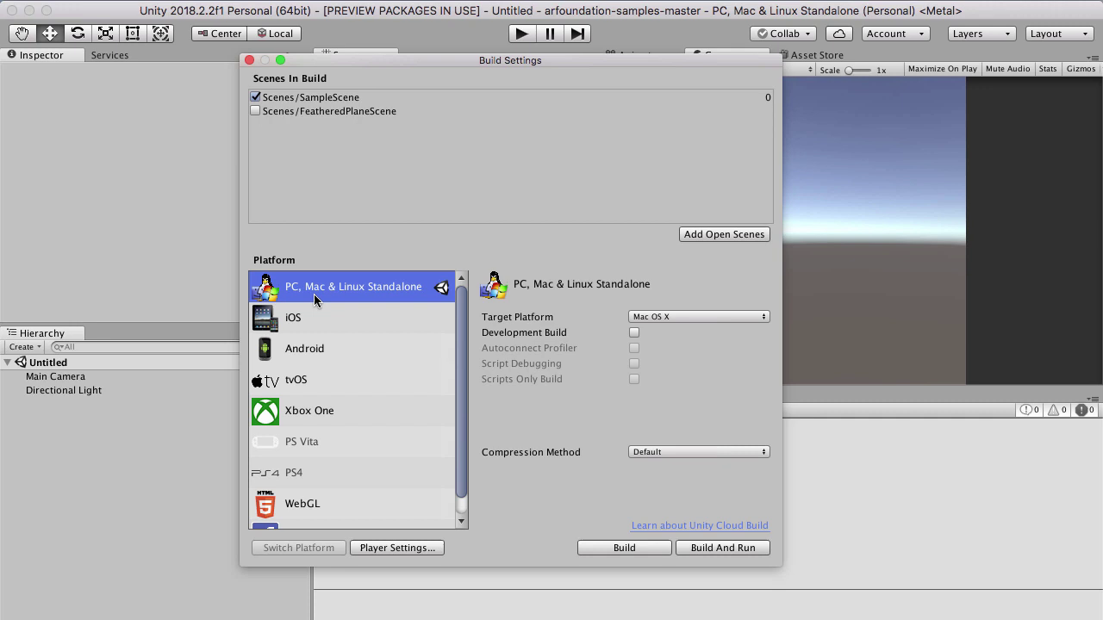
click(321, 348)
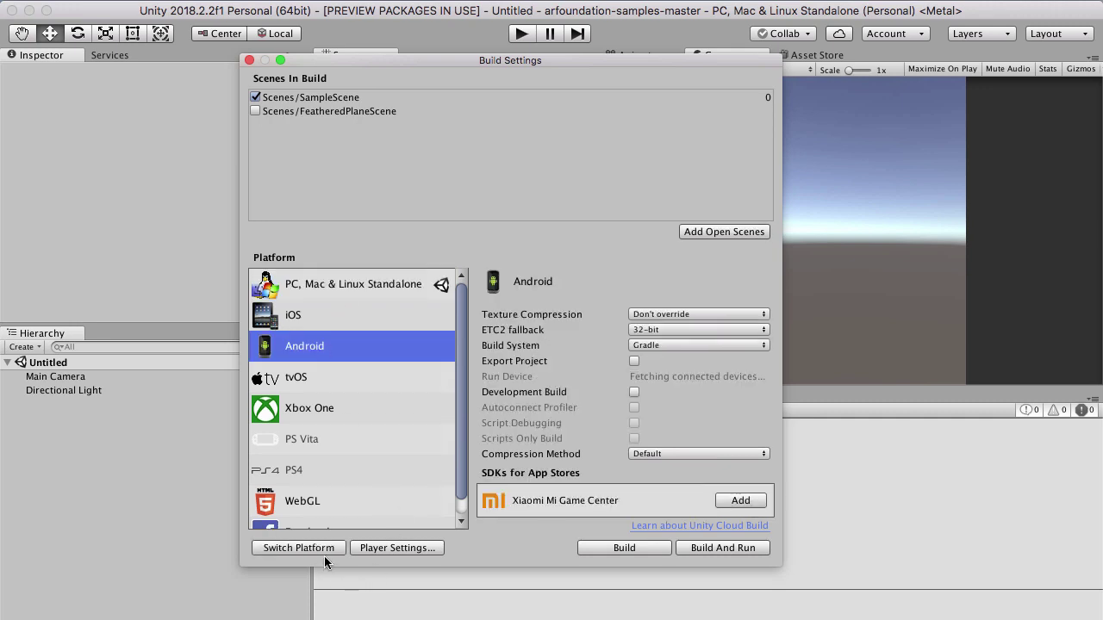
click(298, 548)
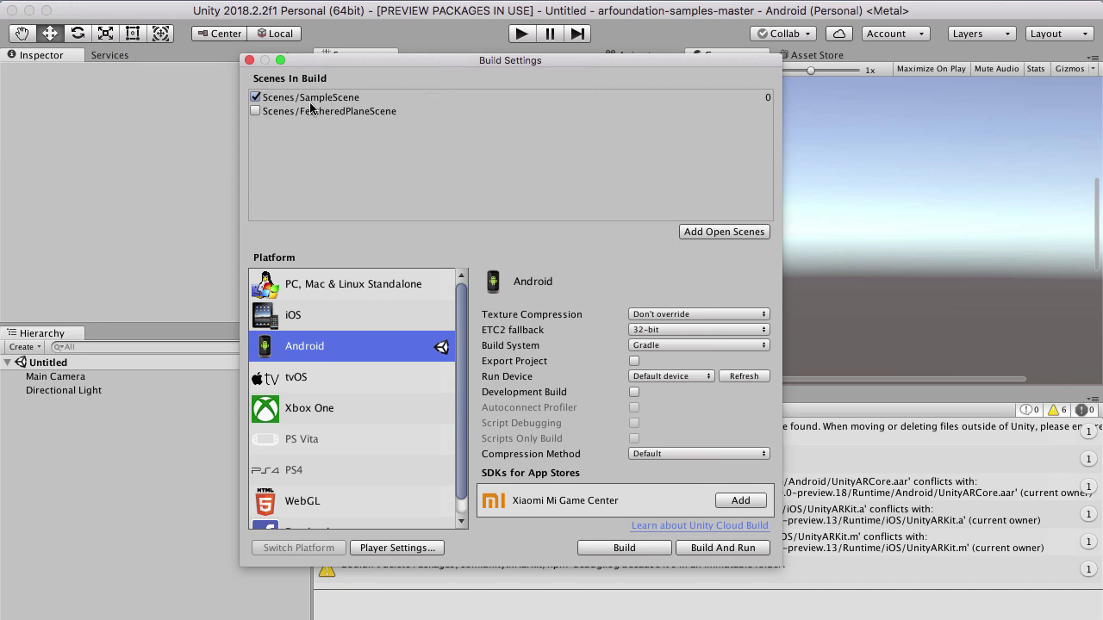
- Close Build Settings, clear the Console, and add SampleScene from Assets/Scenes to the Hierarchy
click(249, 60)
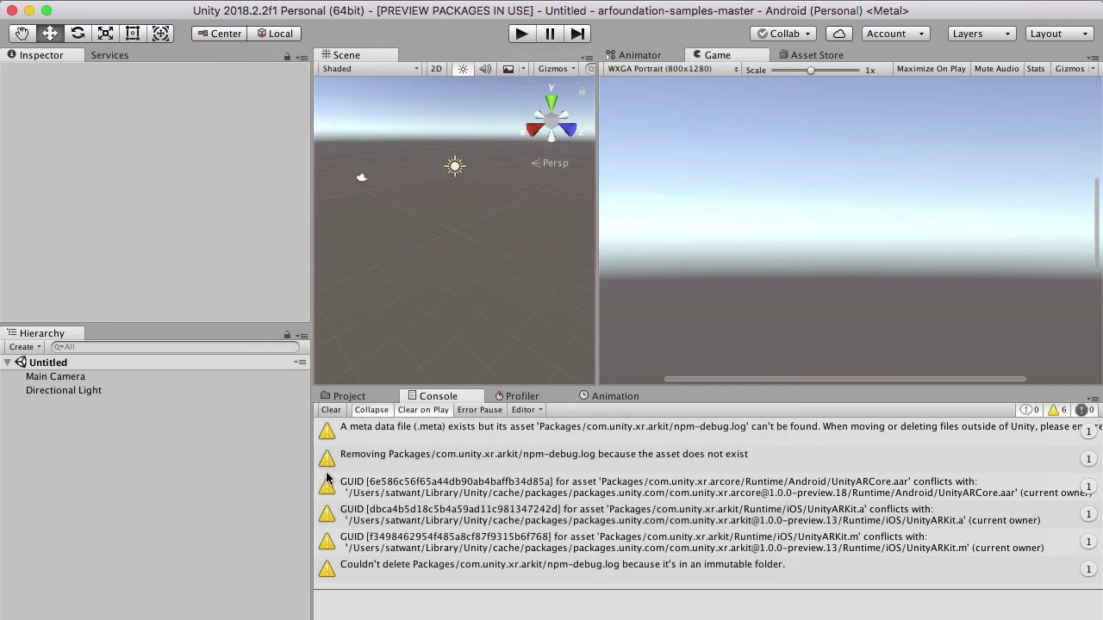
click(330, 410)
click(350, 398)
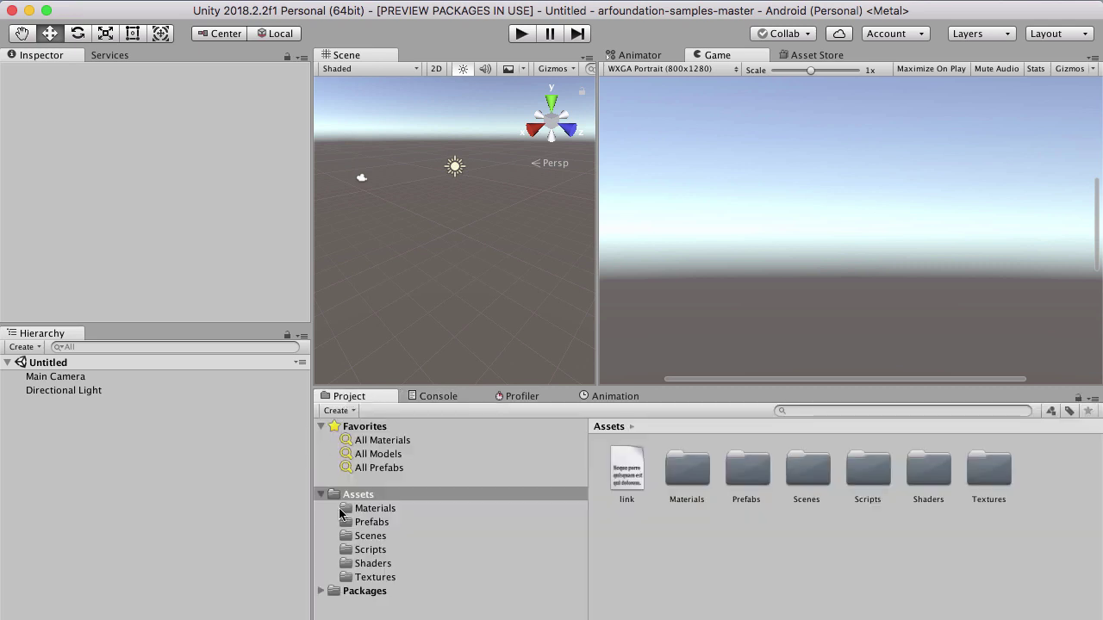
click(382, 536)
drag(746, 469, 72, 365)
- Remove the Untitled scene so SampleScene remains alone
click(43, 368)
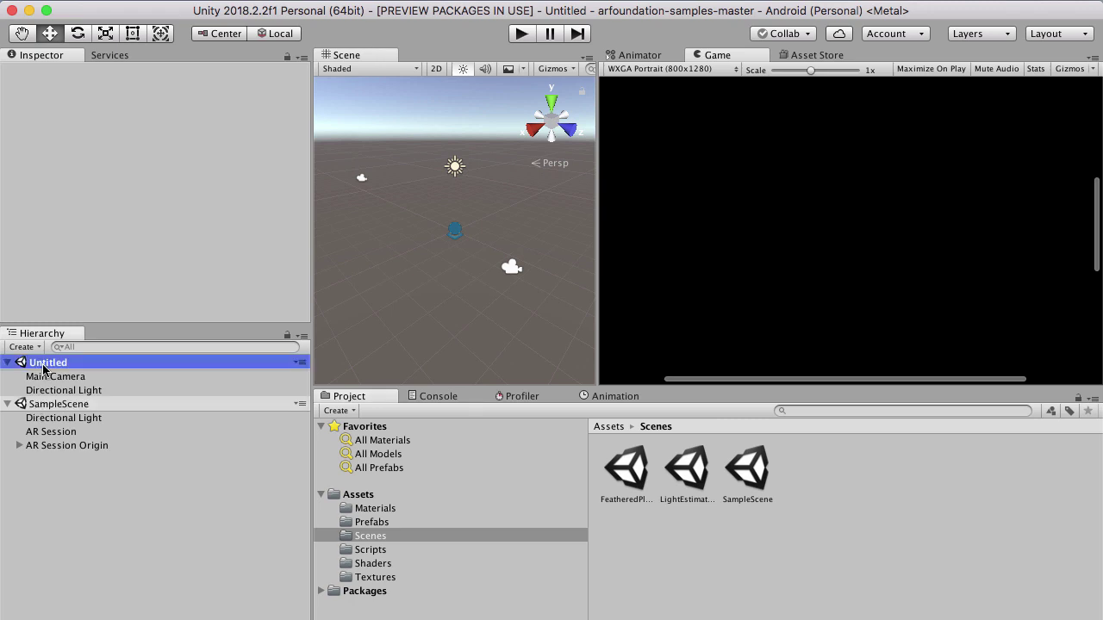
right_click(43, 365)
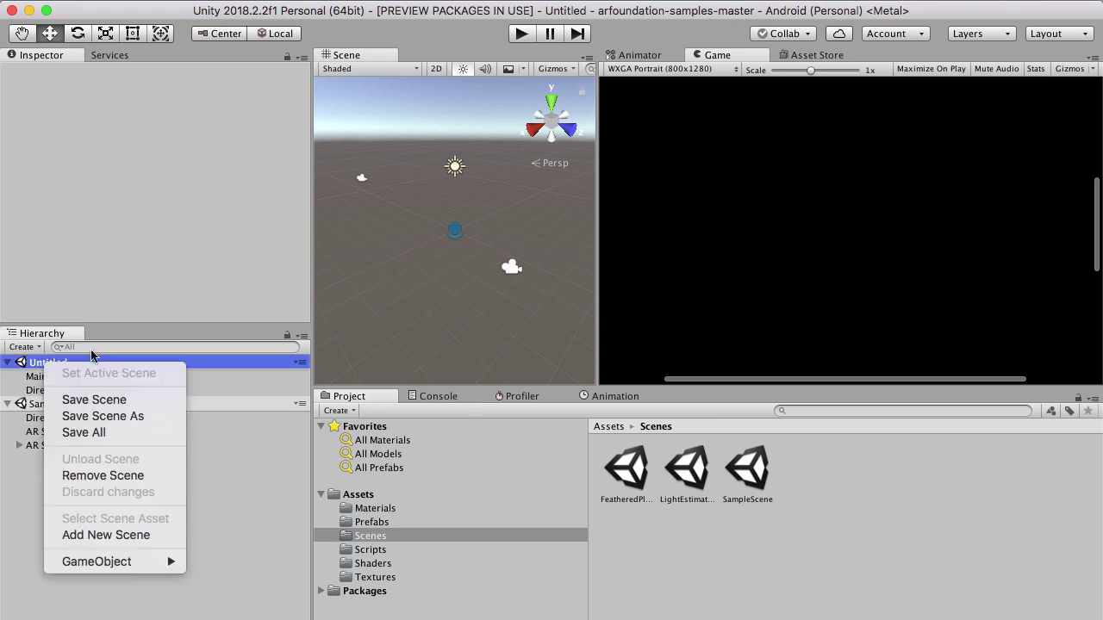
click(104, 476)
scroll(724, 219, down, 5)
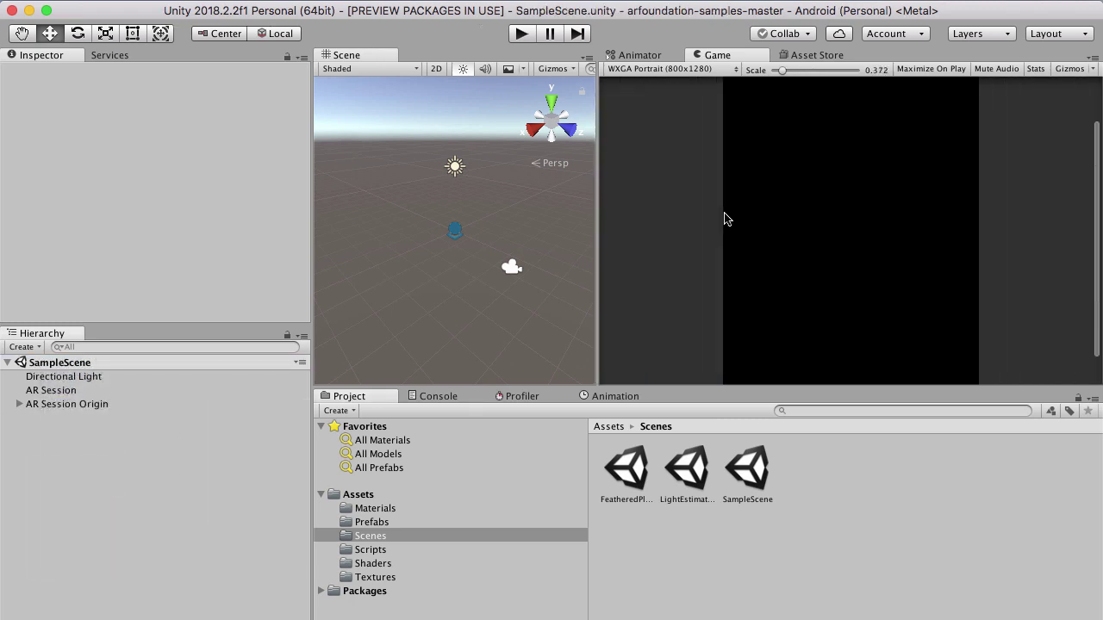
scroll(723, 219, down, 2)
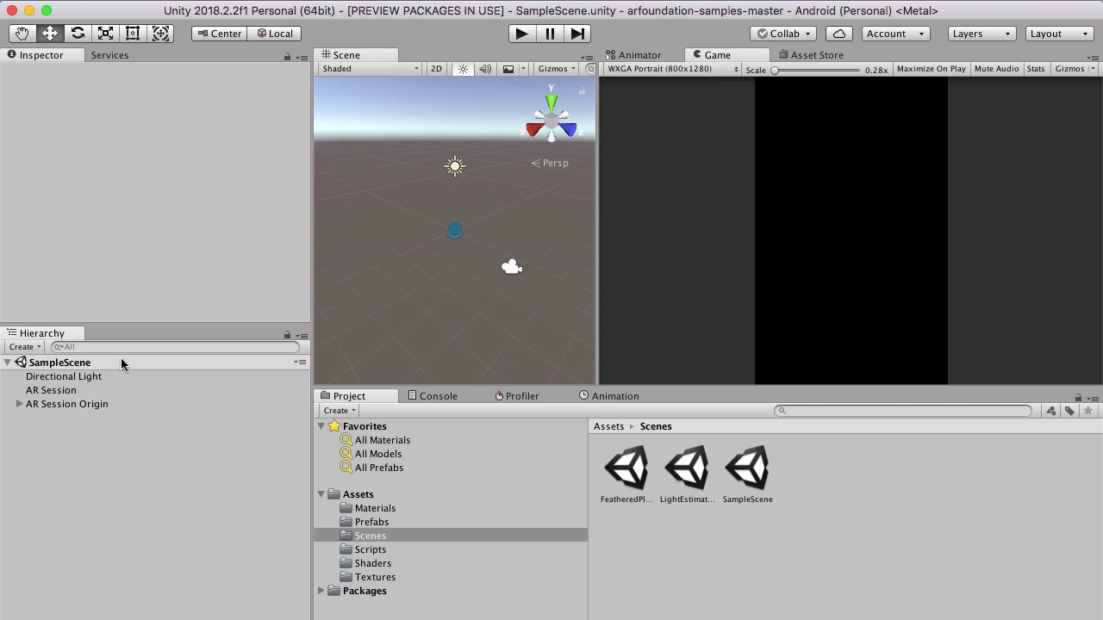
- Set the AR Camera's Clear Flags to Skybox and save SampleScene
click(19, 404)
click(79, 419)
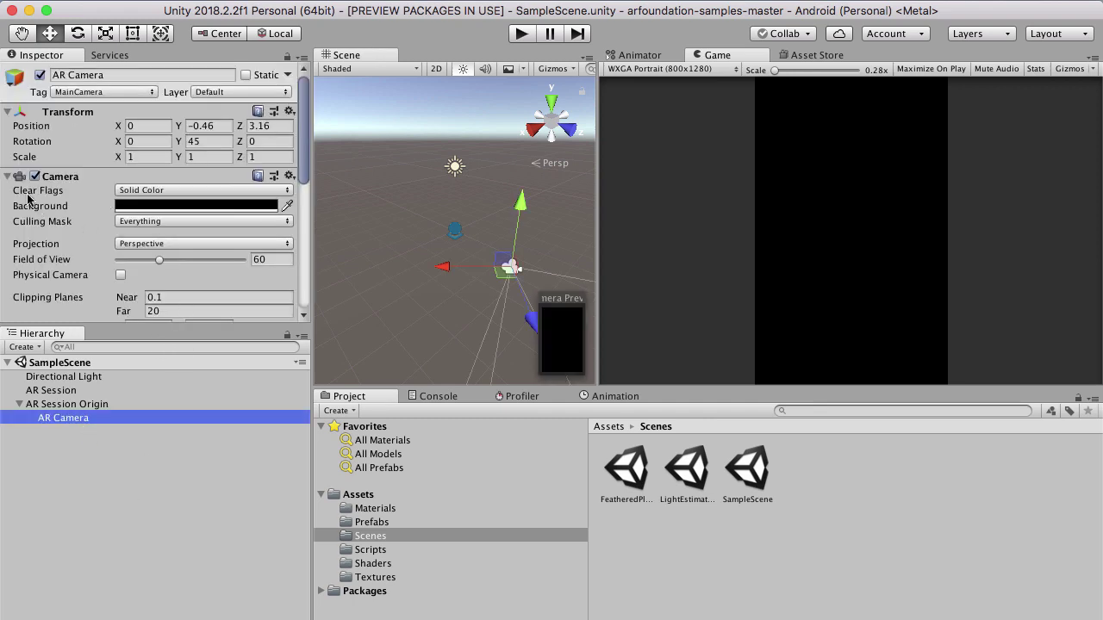
click(197, 190)
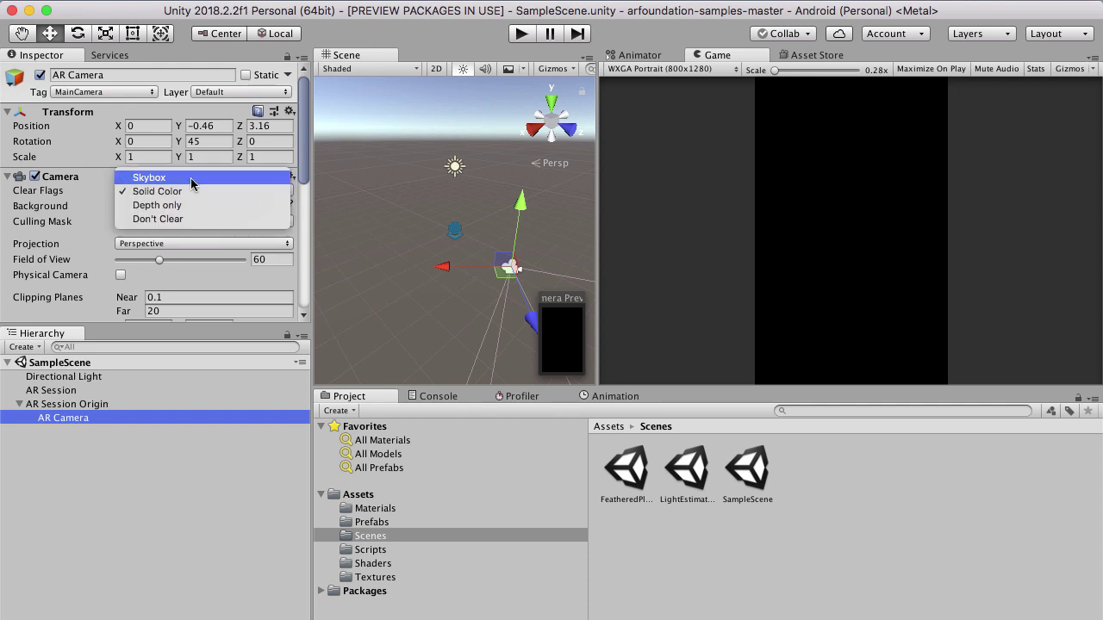
click(192, 178)
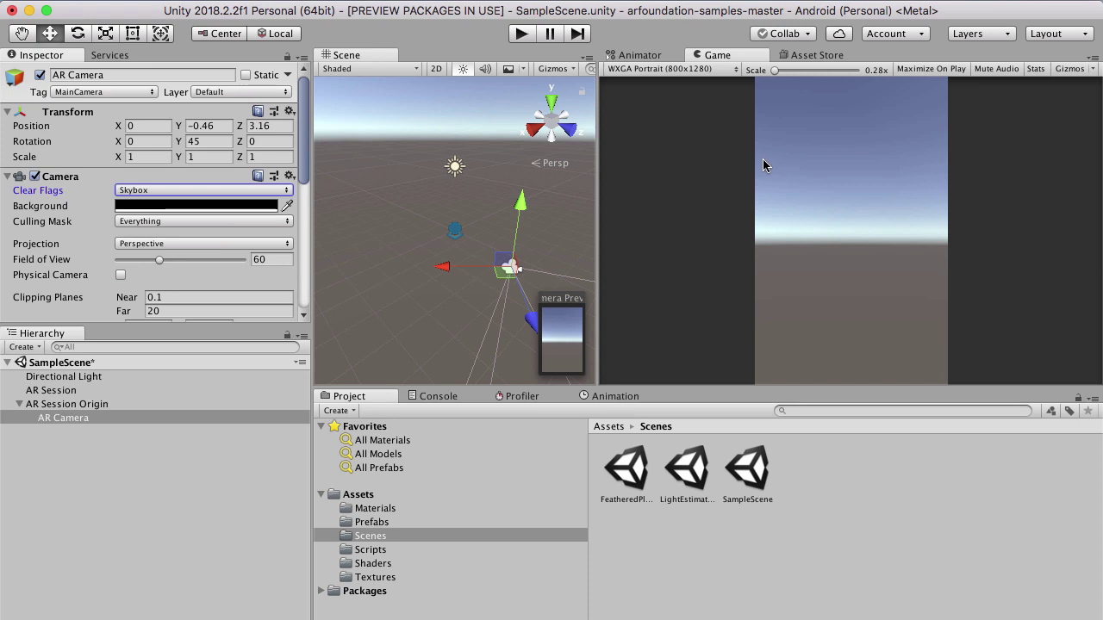
right_click(93, 366)
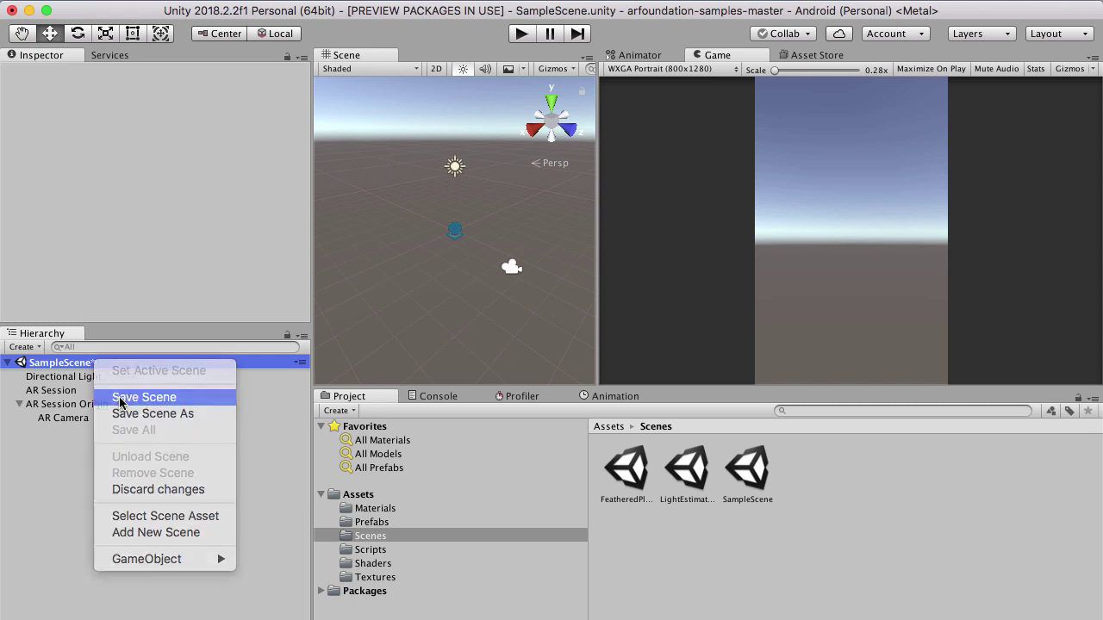
click(121, 402)
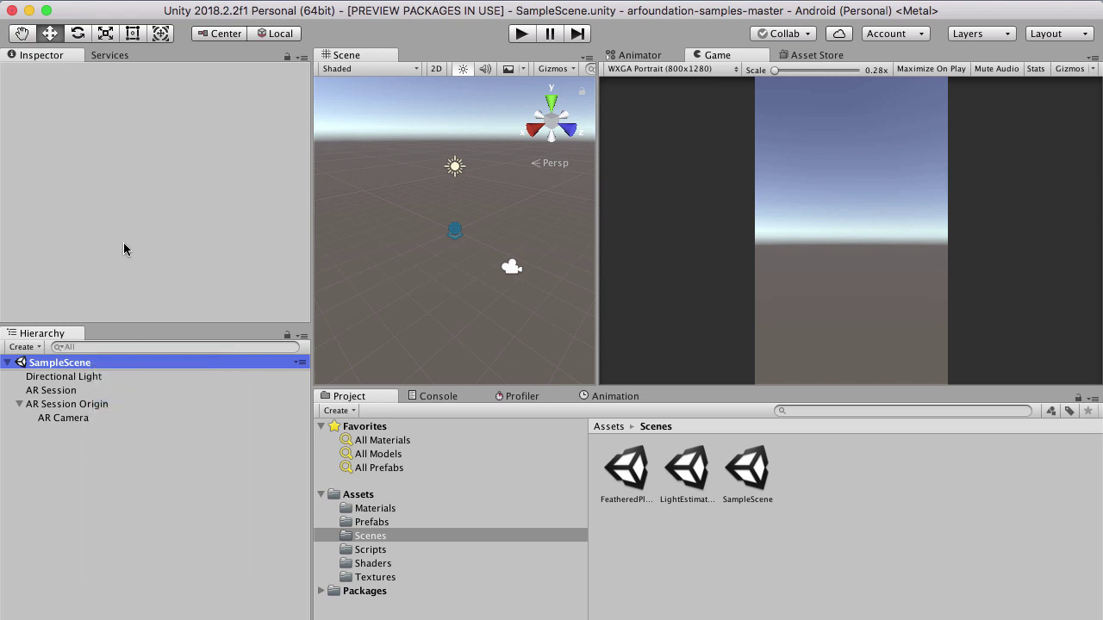
- Open the Android Player Settings from Build Settings and scroll to Other Settings
click(107, 1)
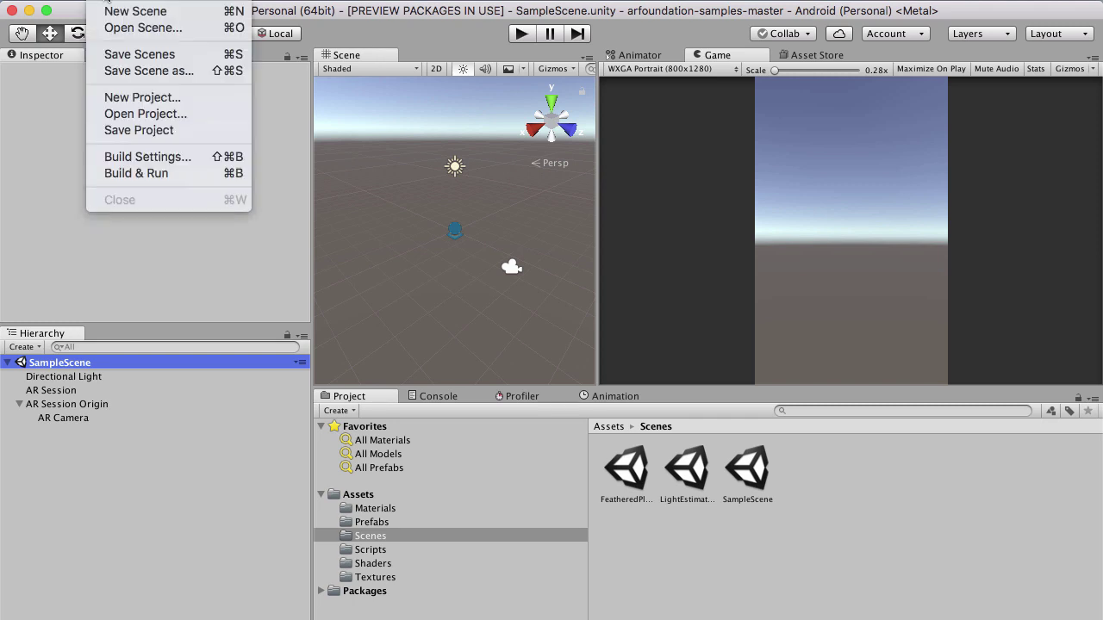
click(138, 159)
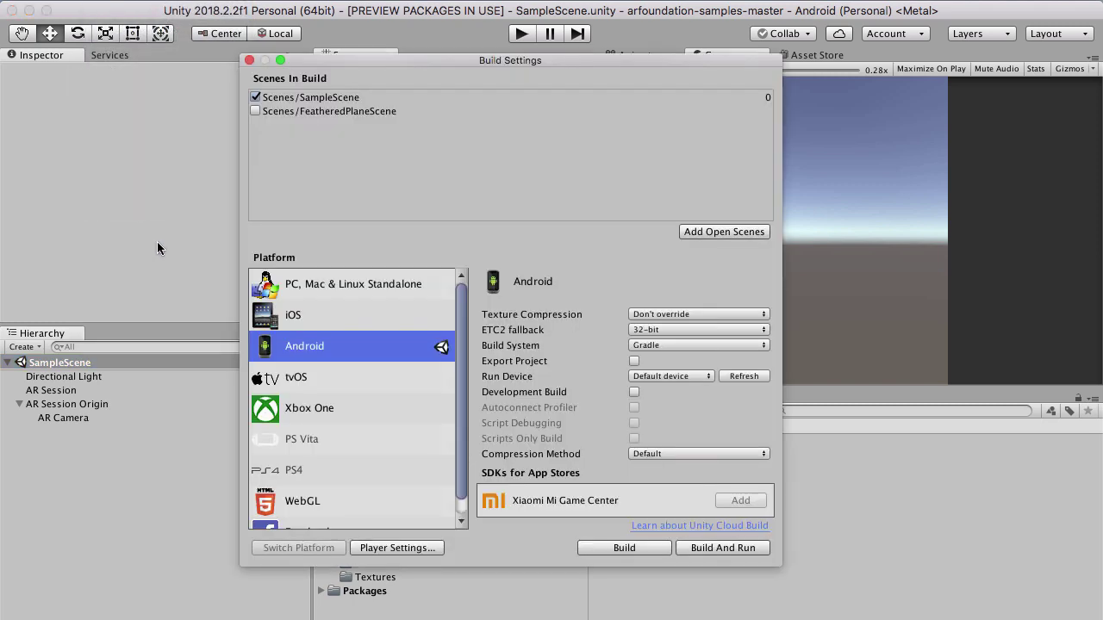
click(419, 549)
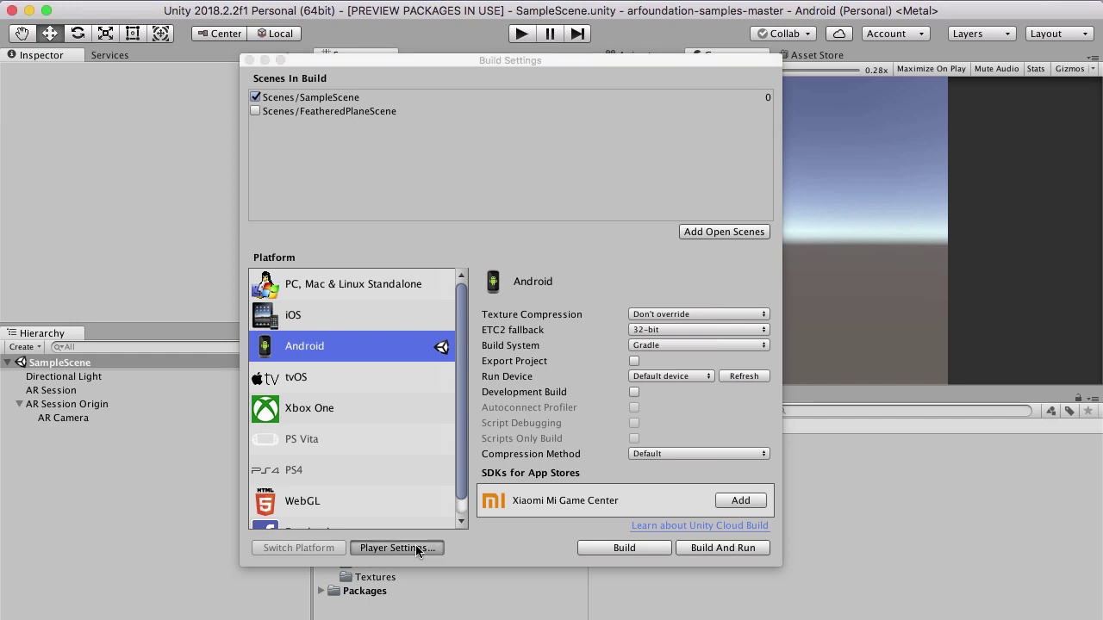
click(249, 60)
scroll(222, 159, down, 5)
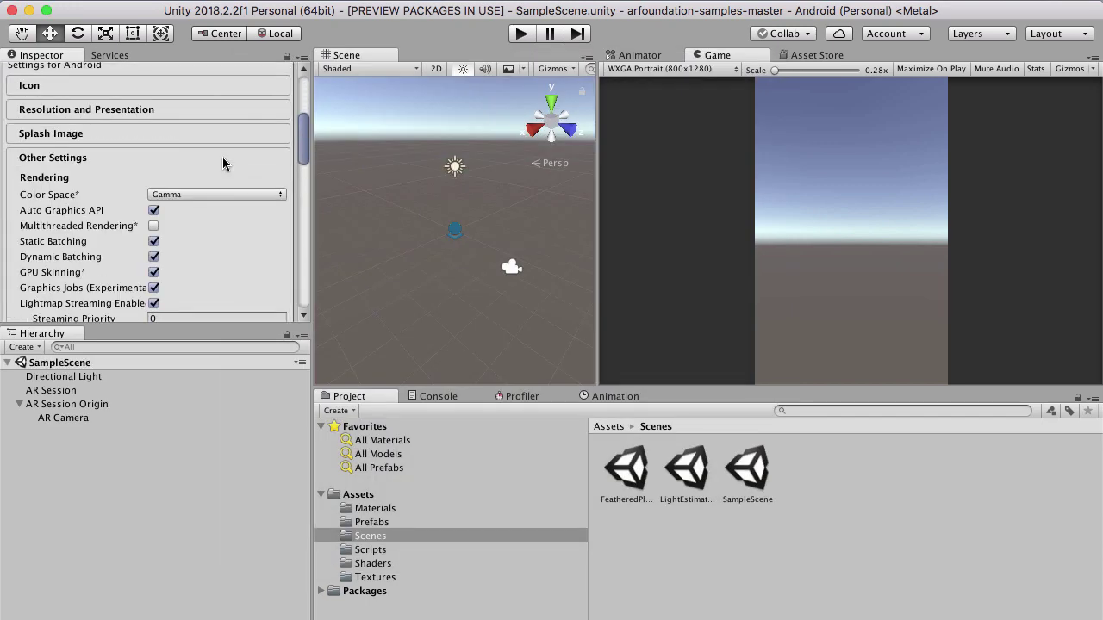
scroll(223, 163, down, 1)
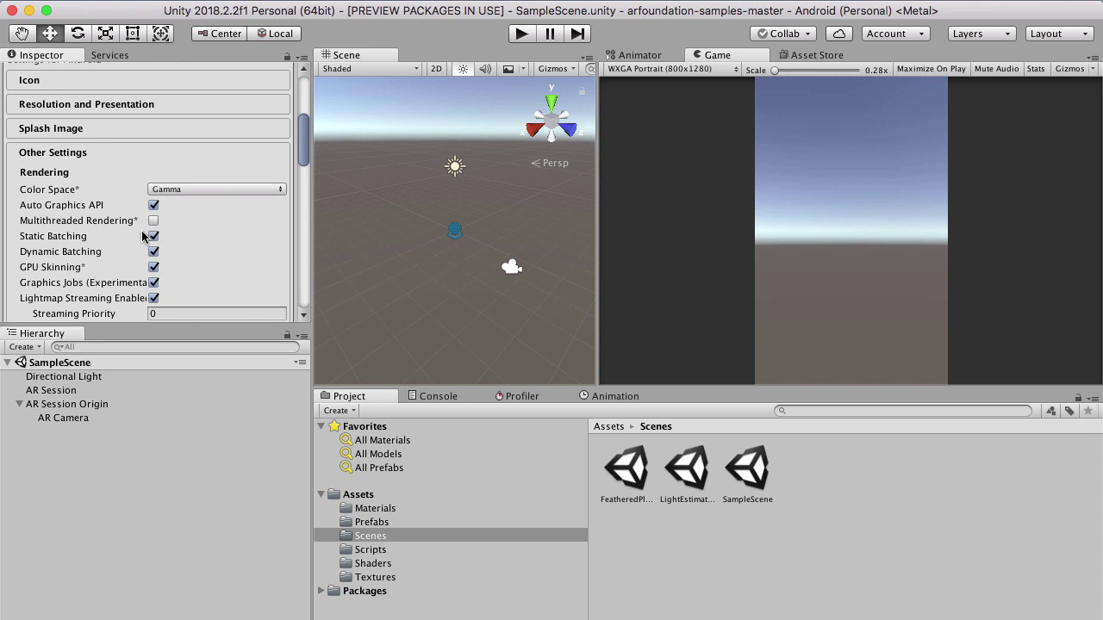
scroll(191, 224, down, 1)
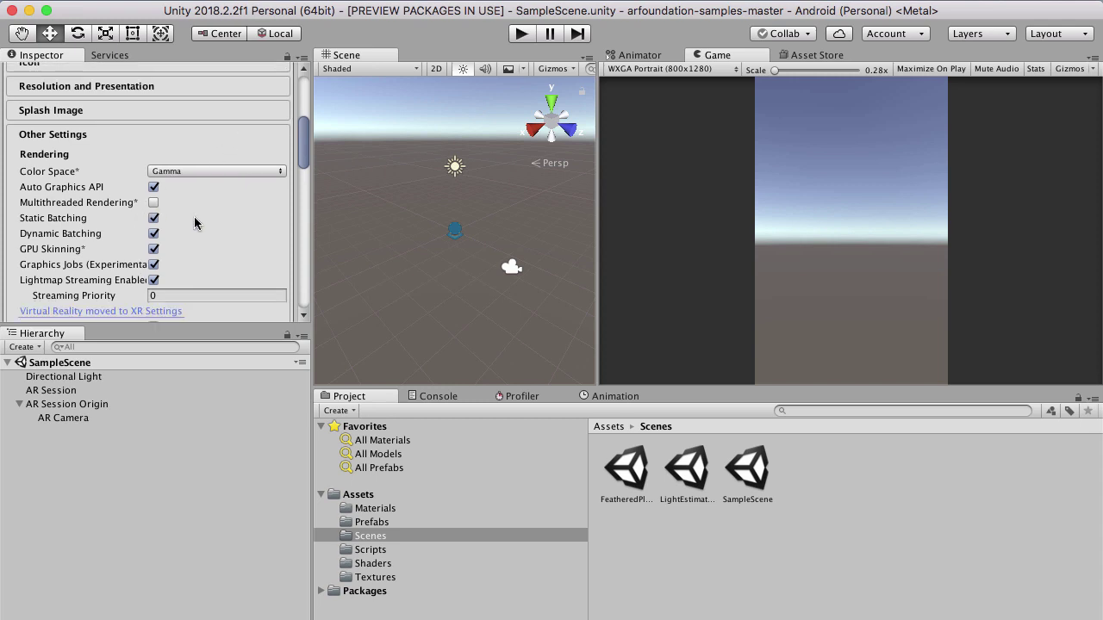
scroll(195, 223, down, 5)
scroll(196, 222, down, 2)
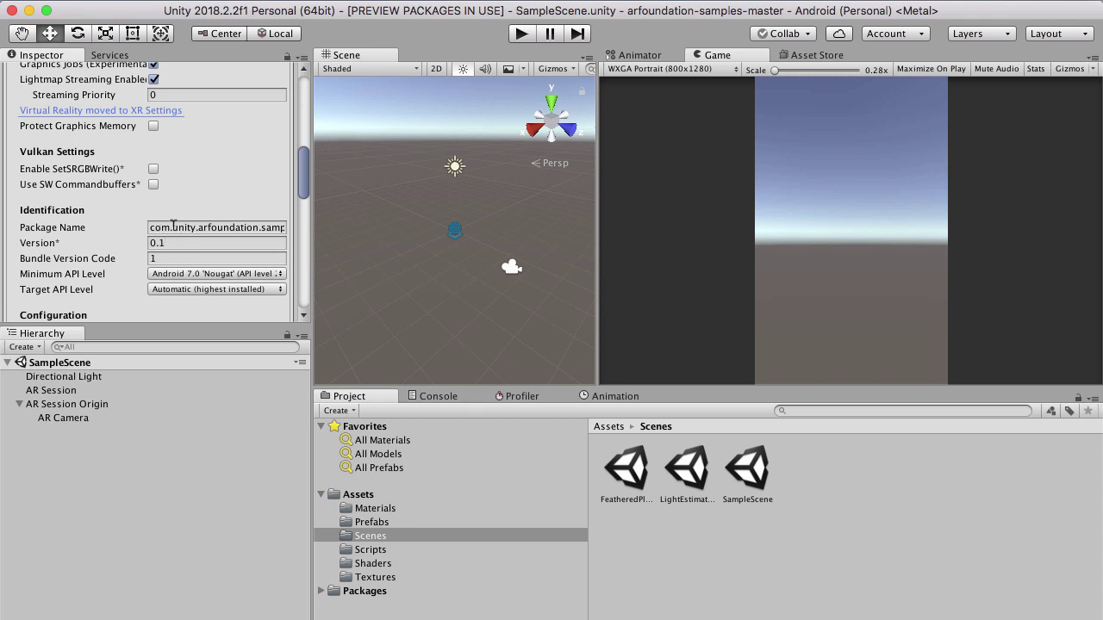
- Replace the Package Name with a new value beginning 'com.sa'
click(173, 227)
click(173, 228)
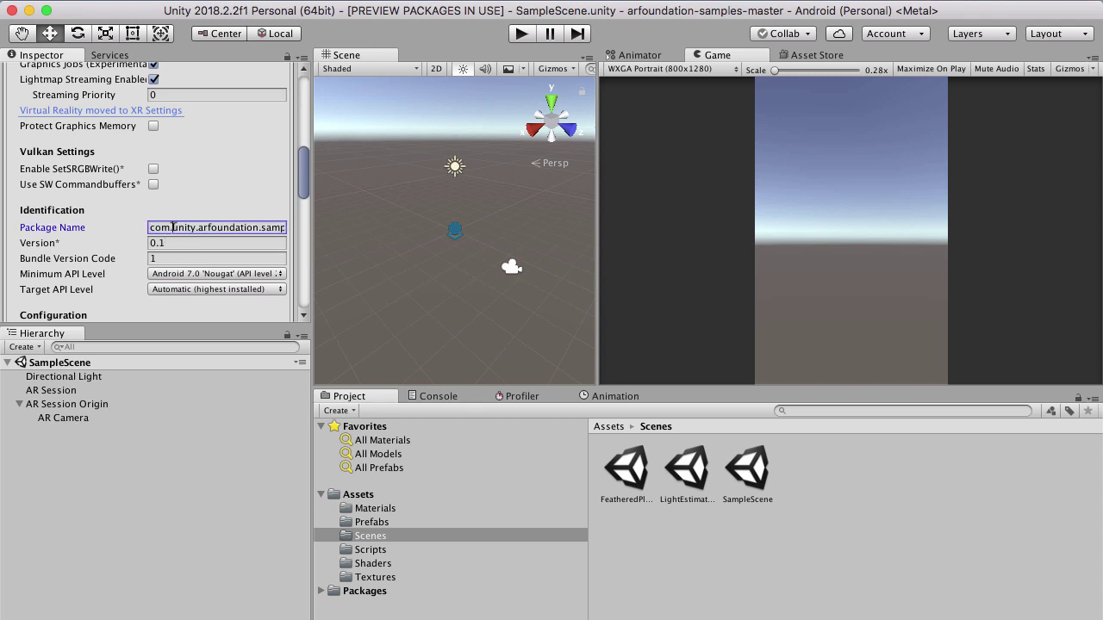
double_click(173, 227)
key(super+a)
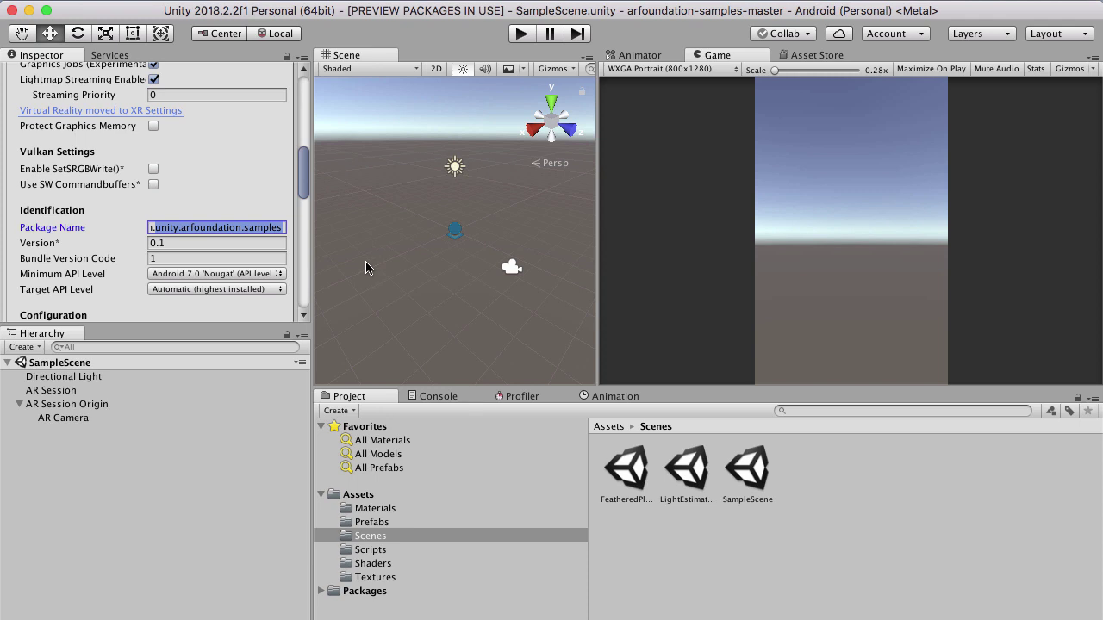
text(com.satwant.blackscreen)
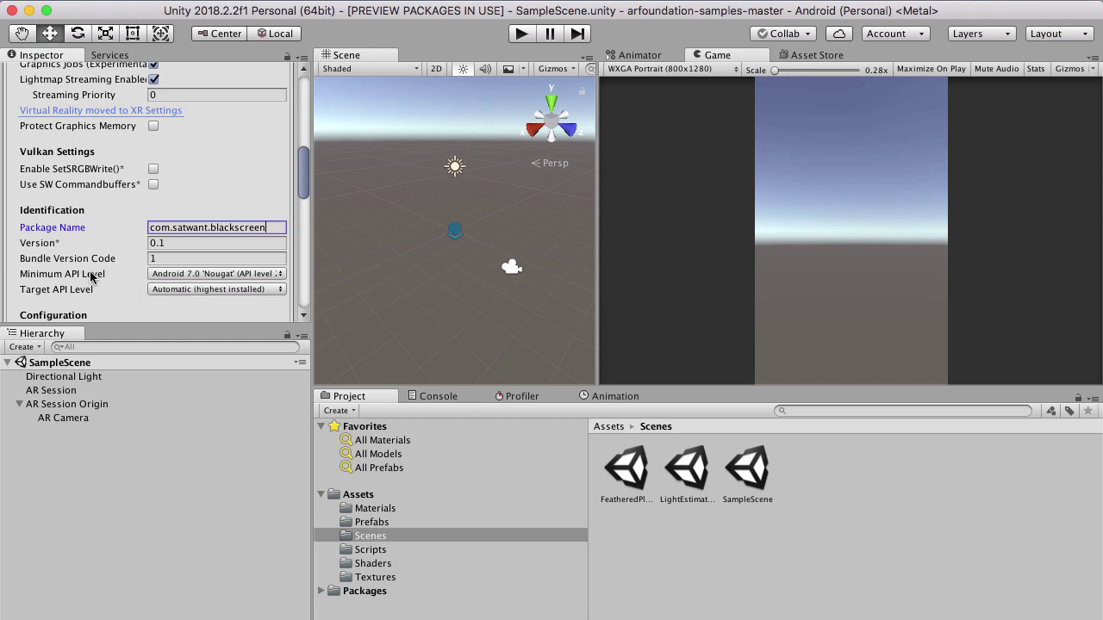
- Set Minimum API Level to Android 8.0 'Oreo' and expand XR Settings
click(202, 275)
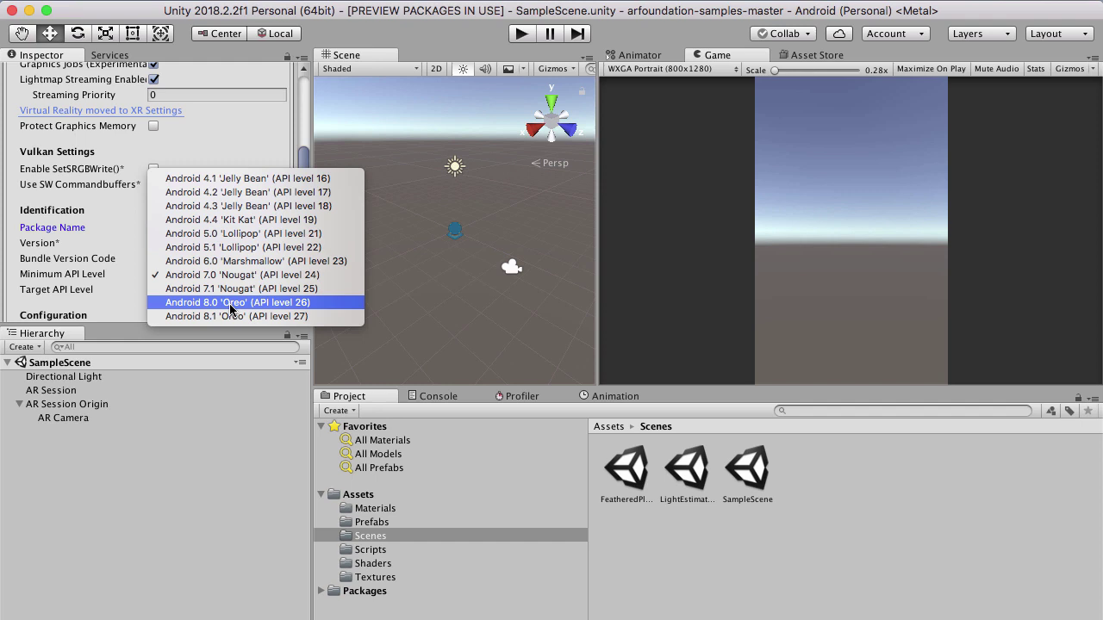
click(231, 303)
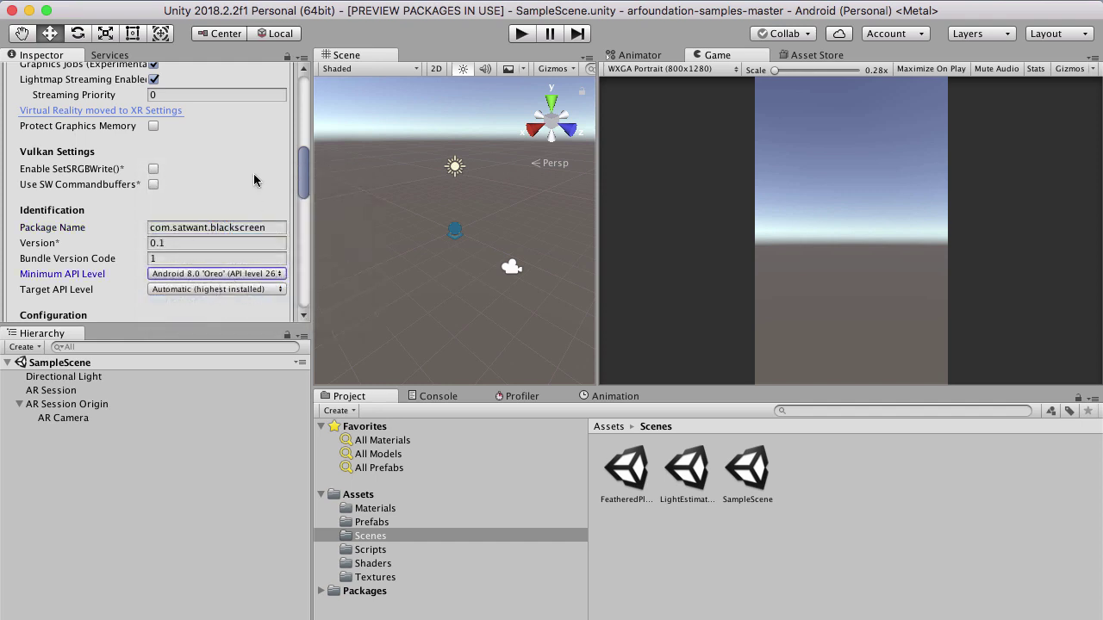
scroll(152, 222, down, 3)
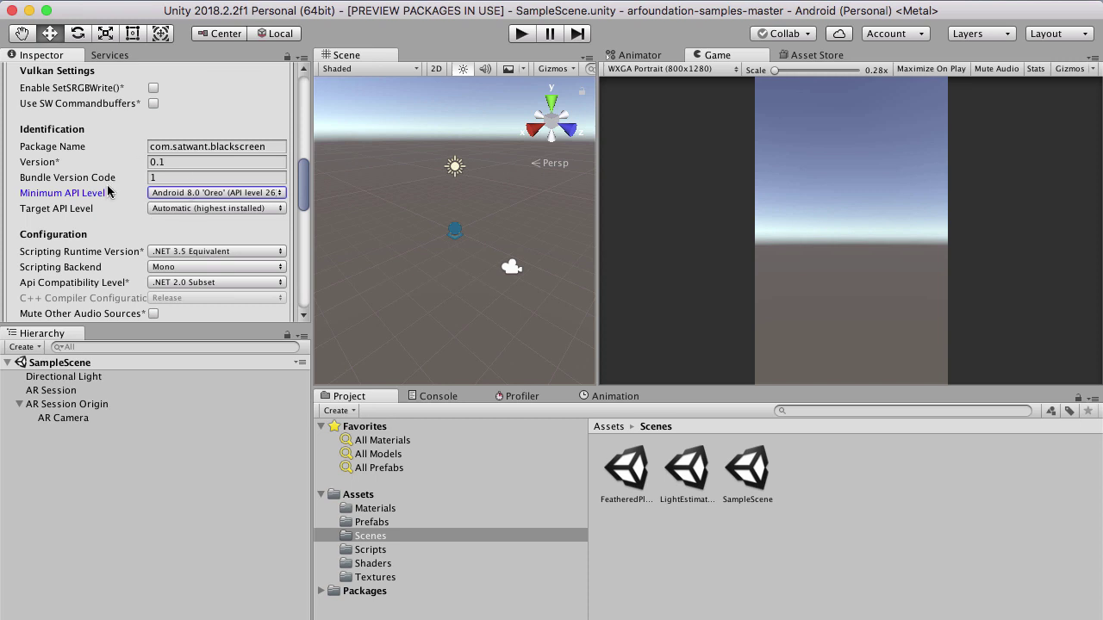
scroll(117, 207, down, 5)
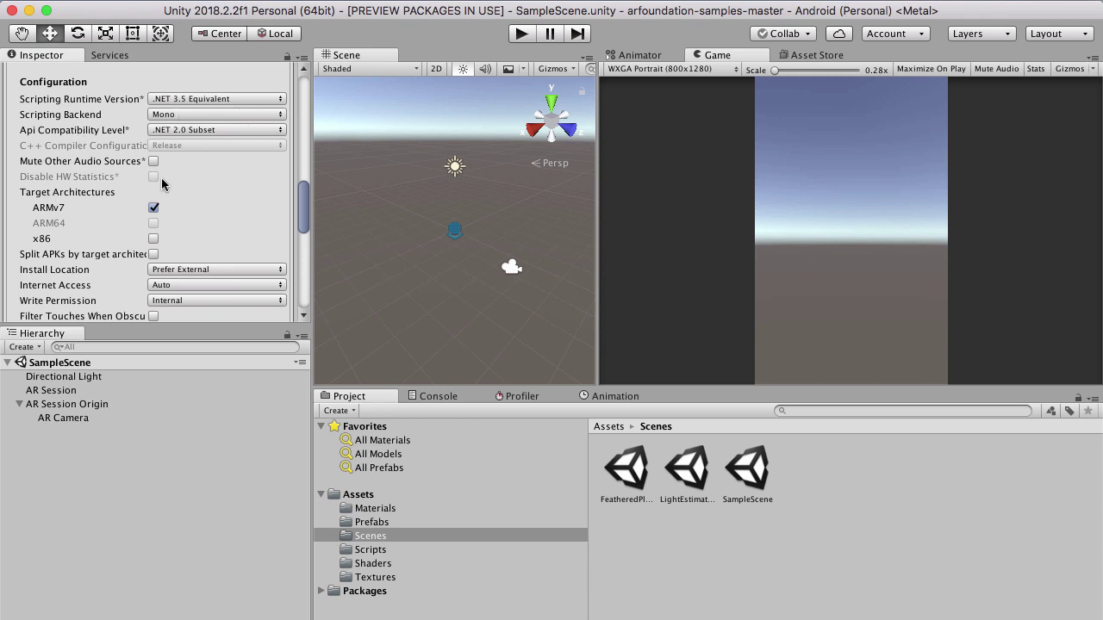
scroll(268, 189, down, 1)
scroll(268, 189, down, 5)
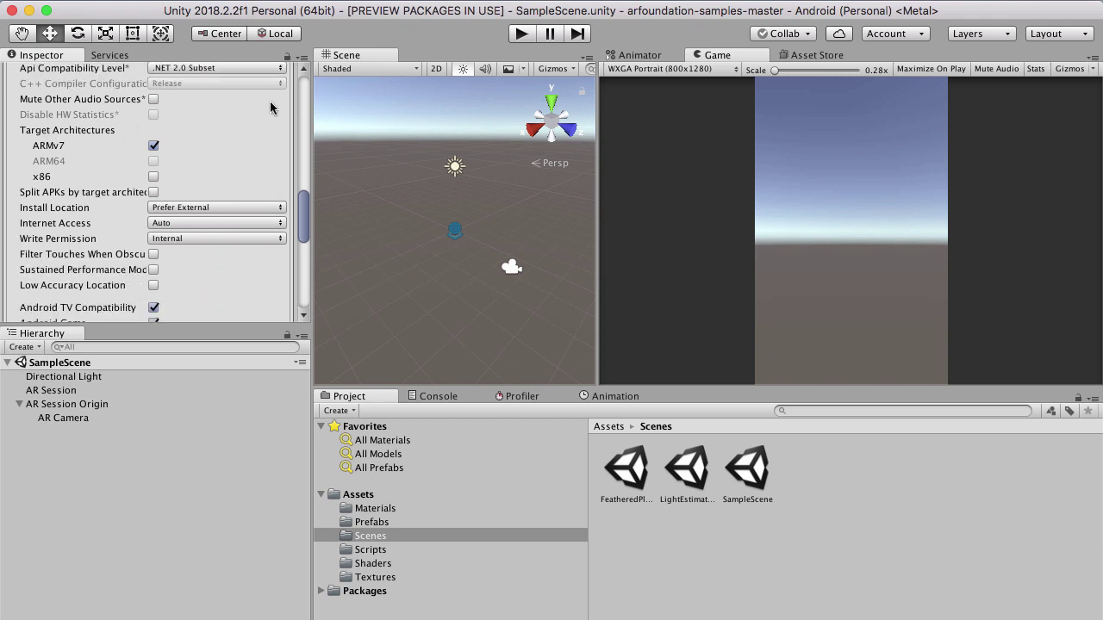
scroll(229, 138, down, 3)
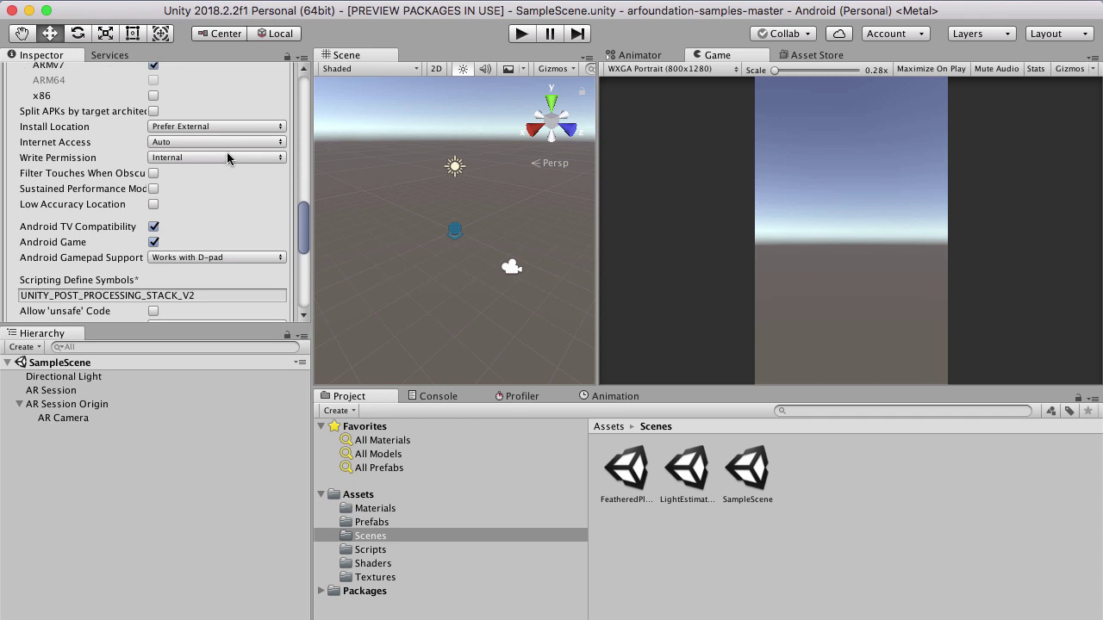
scroll(191, 143, down, 4)
scroll(192, 148, down, 5)
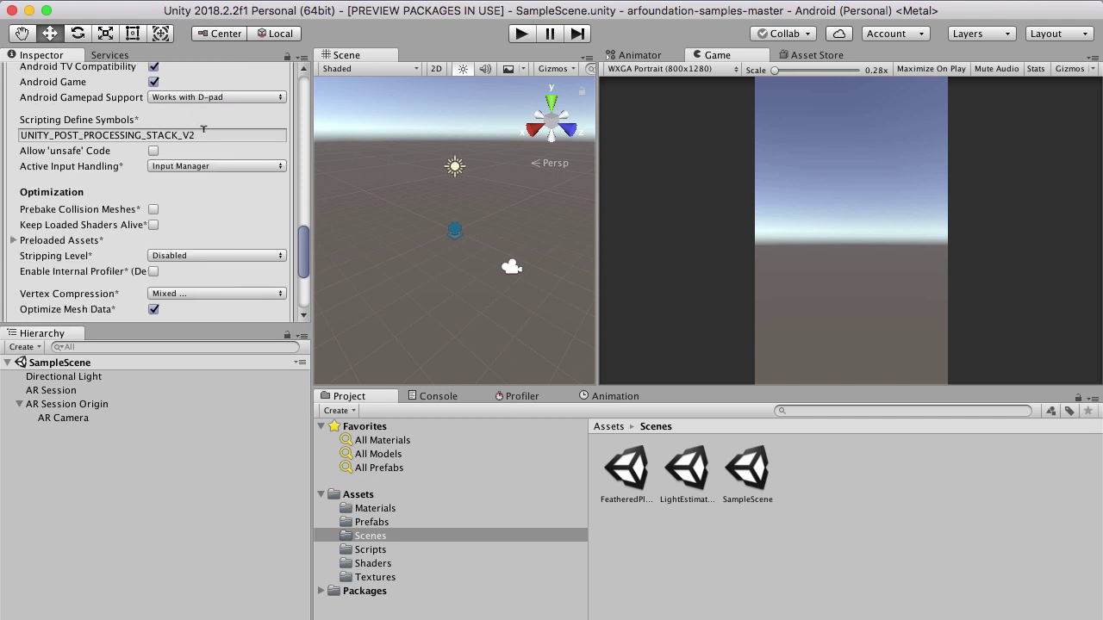
scroll(203, 134, down, 7)
scroll(203, 134, down, 4)
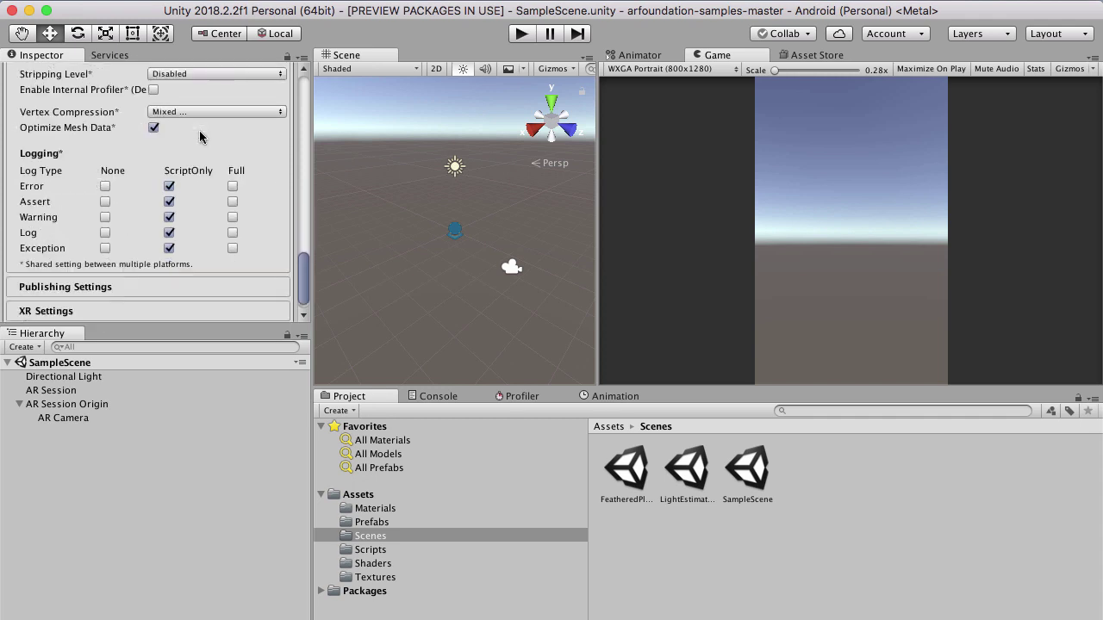
click(217, 297)
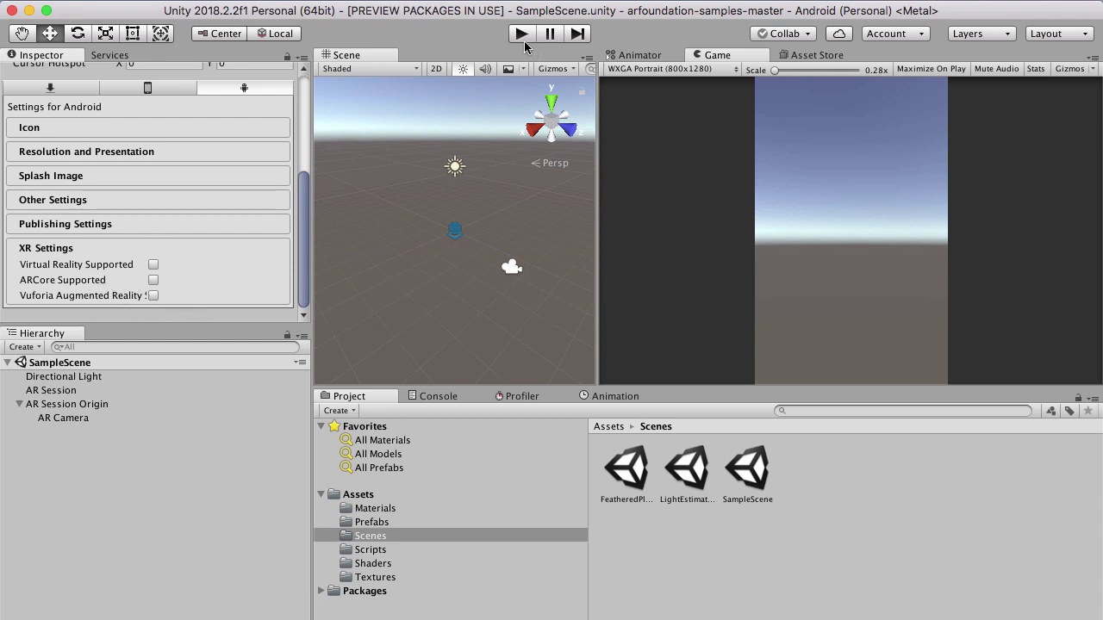
- Run the scene in Play mode and inspect the ARCore-Session warning in the Console
click(436, 396)
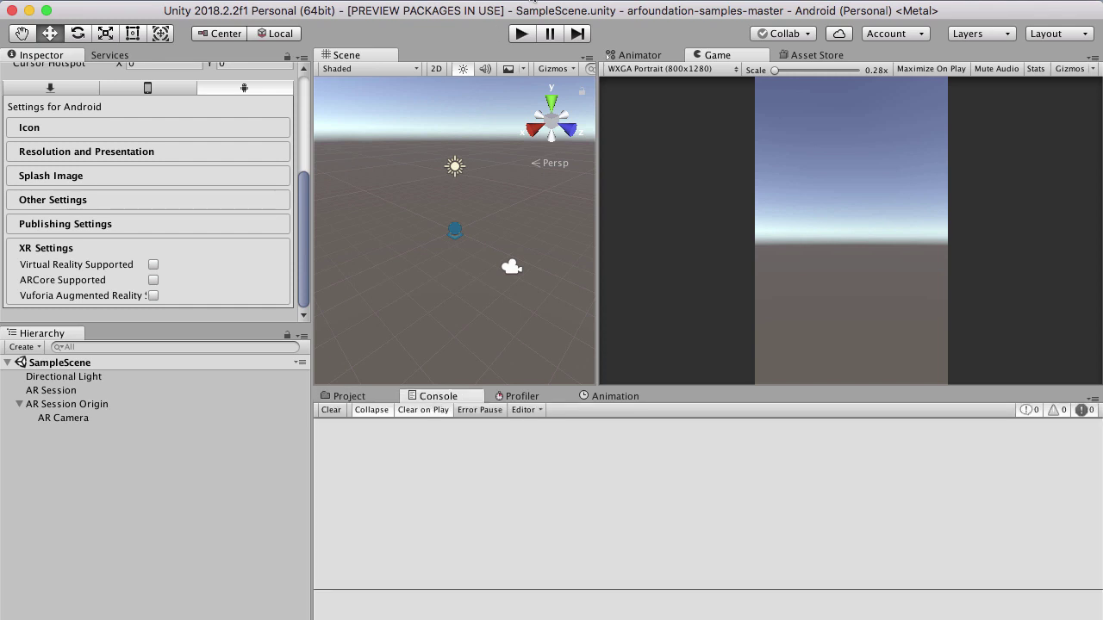
click(521, 33)
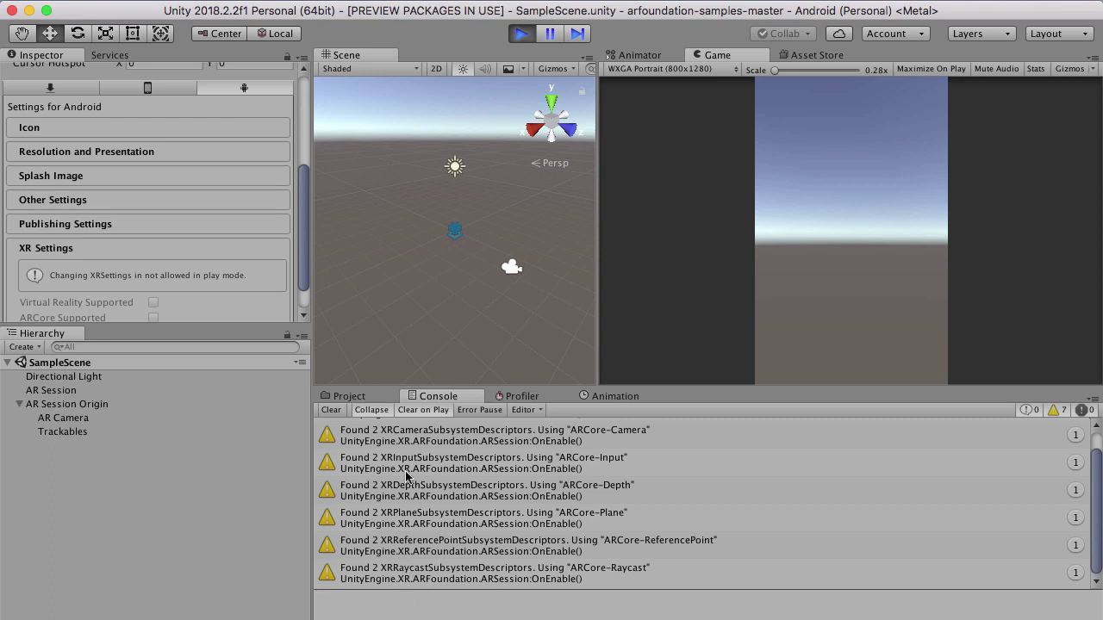
scroll(410, 478, up, 1)
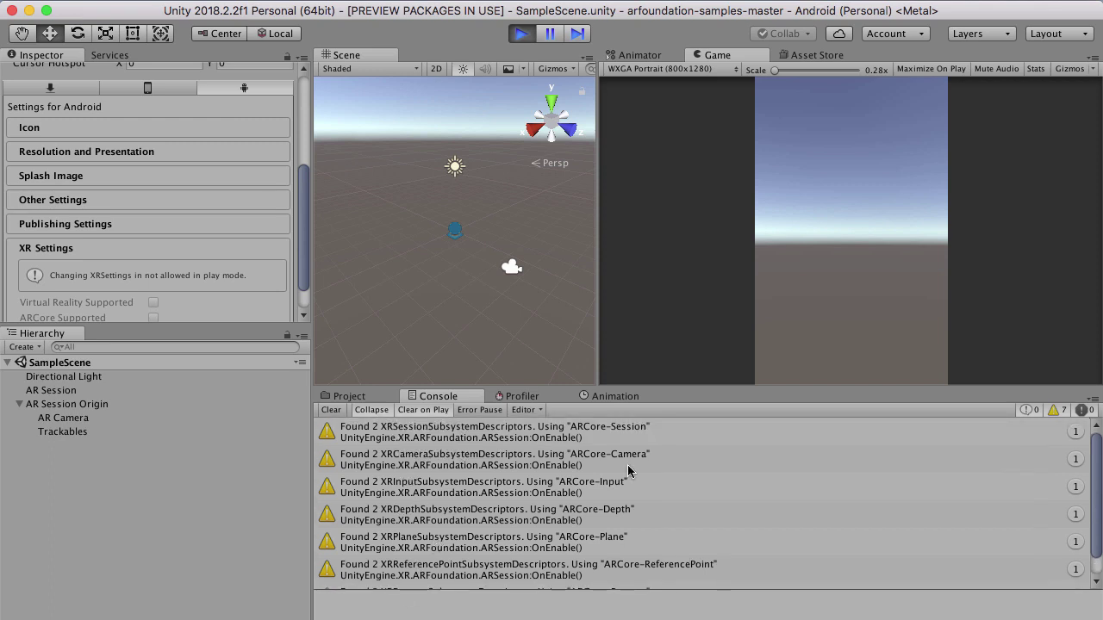
click(497, 440)
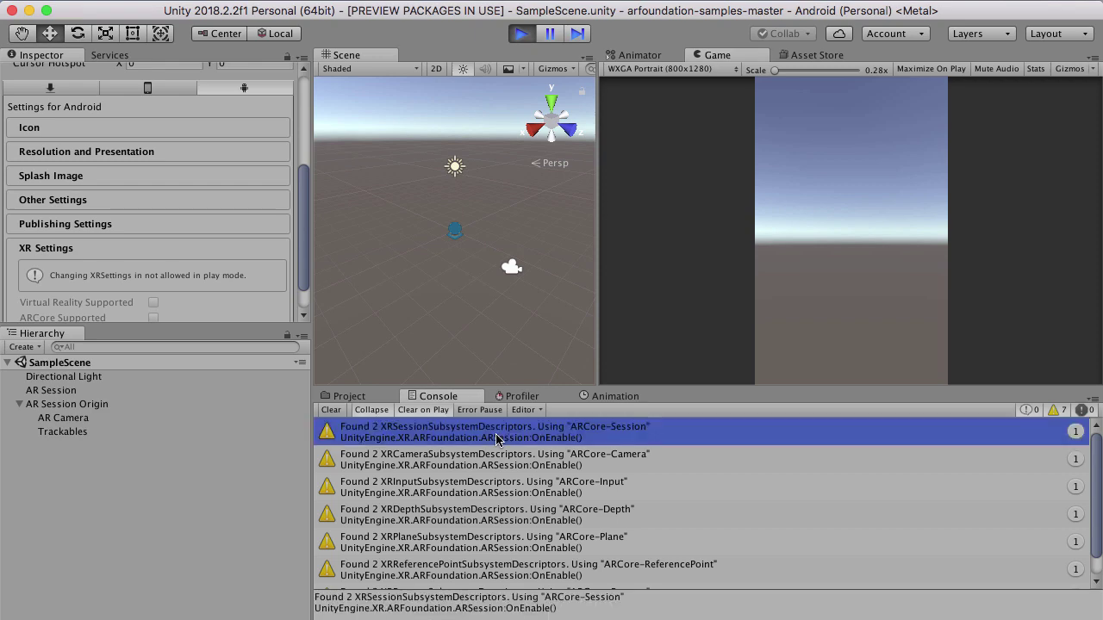
scroll(497, 440, down, 1)
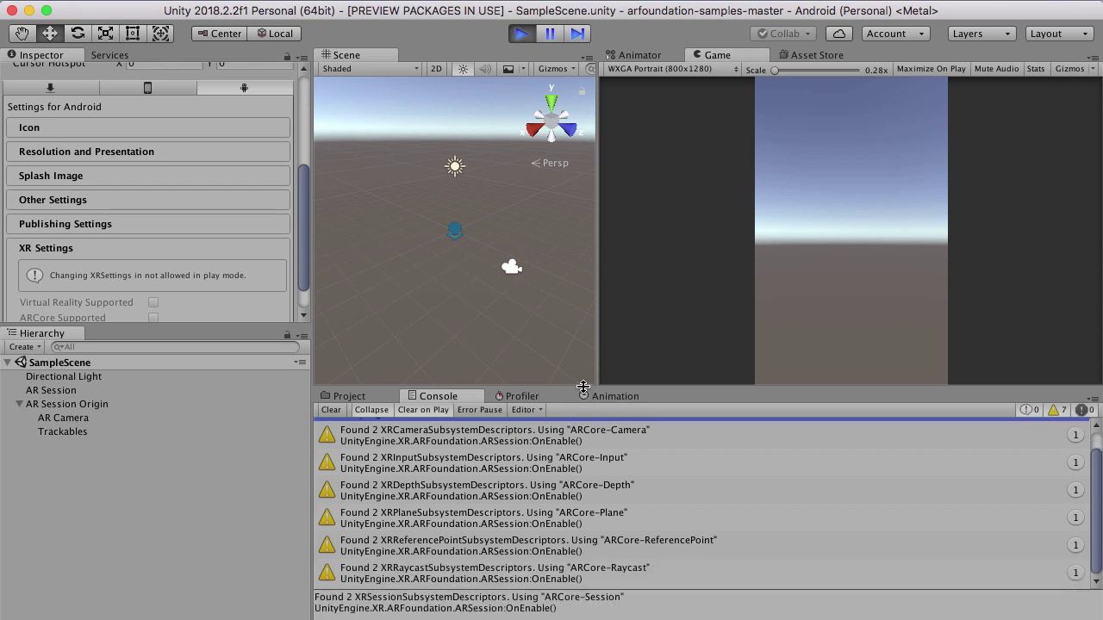
- Resize the Console, collapse AR Session Origin, and stop Play mode
drag(583, 387, 582, 292)
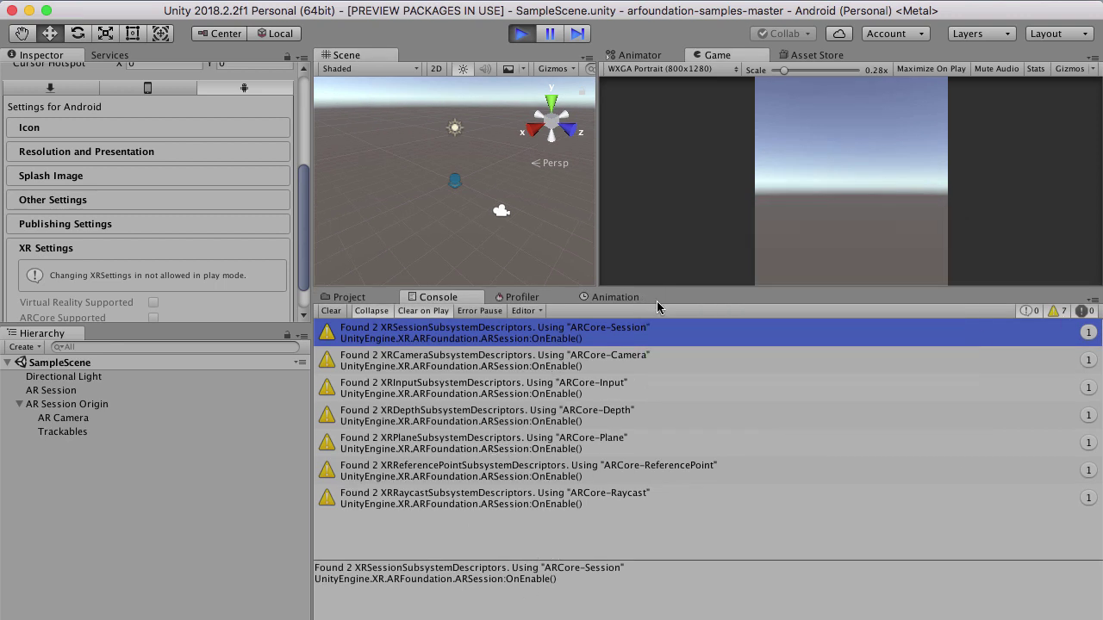
drag(657, 292, 657, 323)
drag(657, 322, 657, 320)
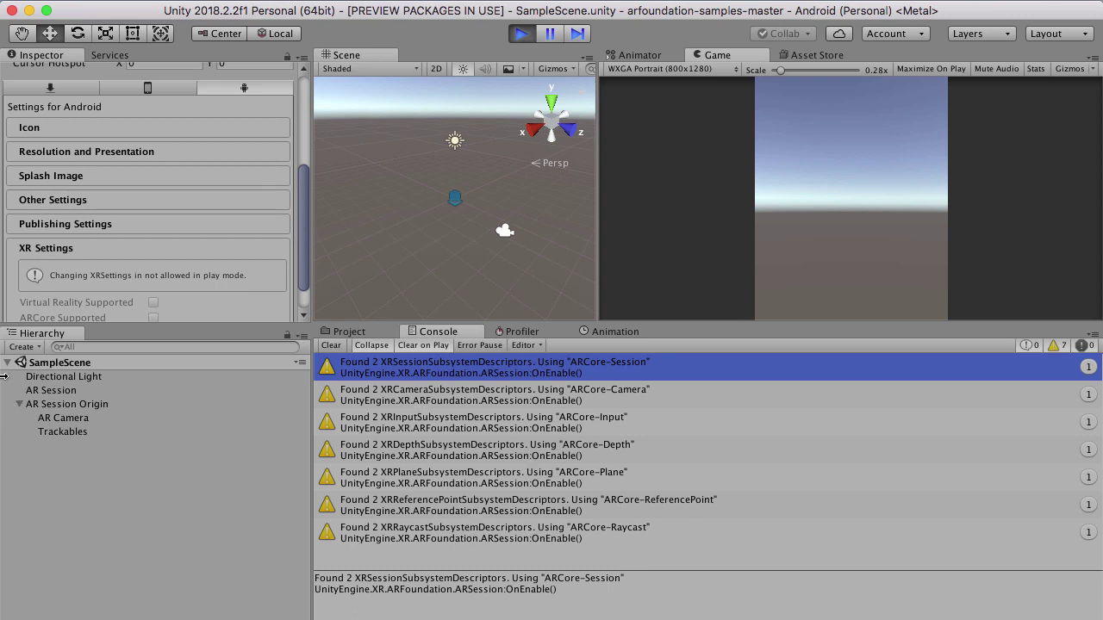
click(19, 406)
click(521, 34)
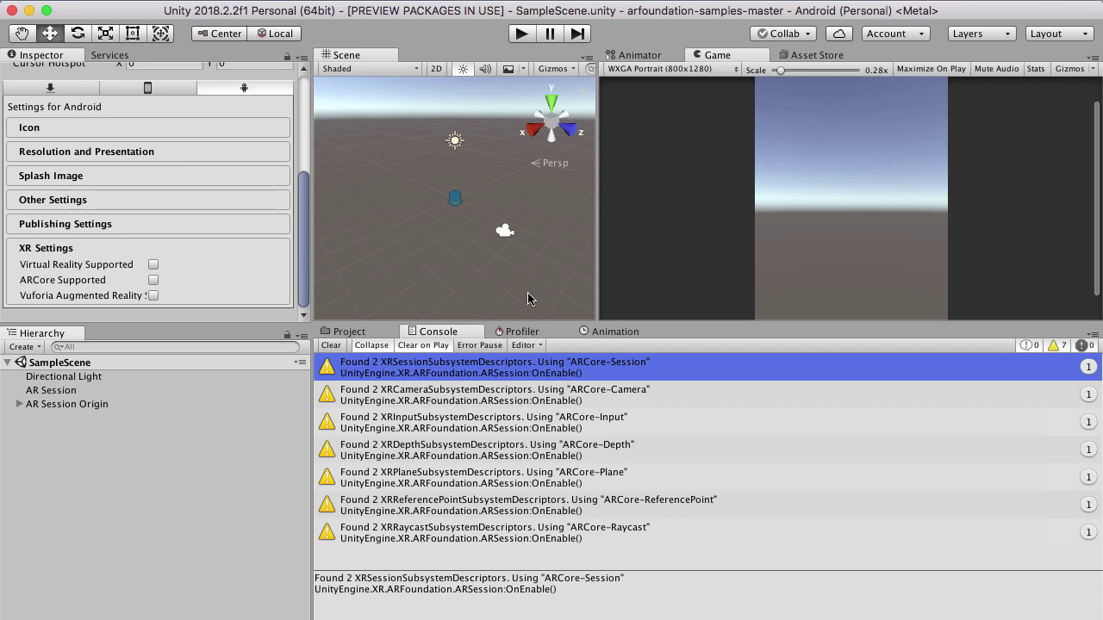
- Start Build And Run from File > Build Settings
click(111, 1)
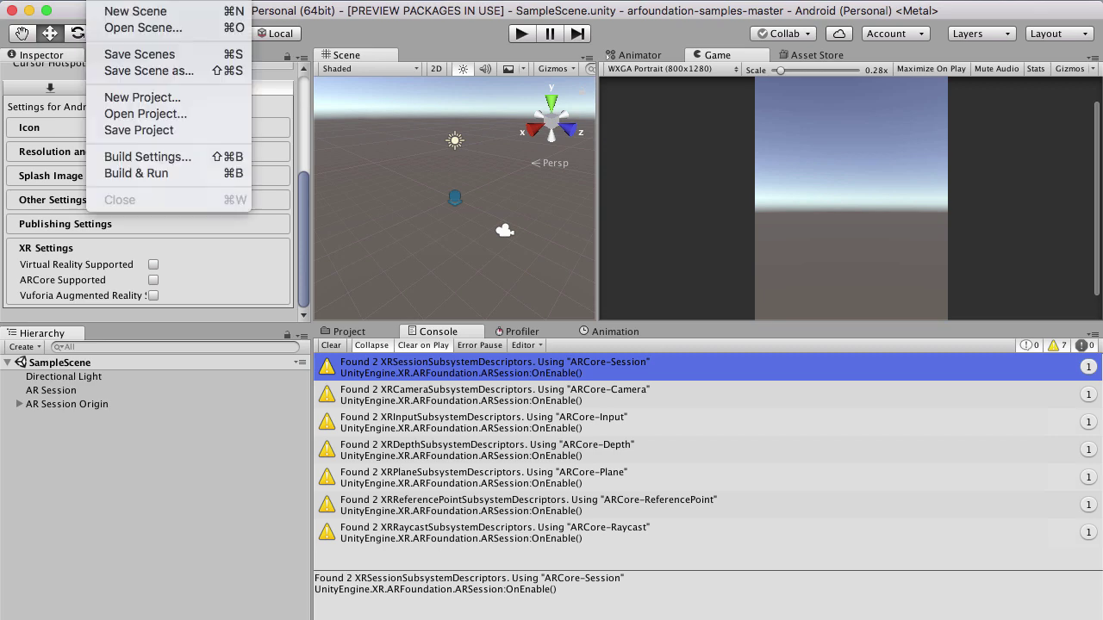
click(172, 158)
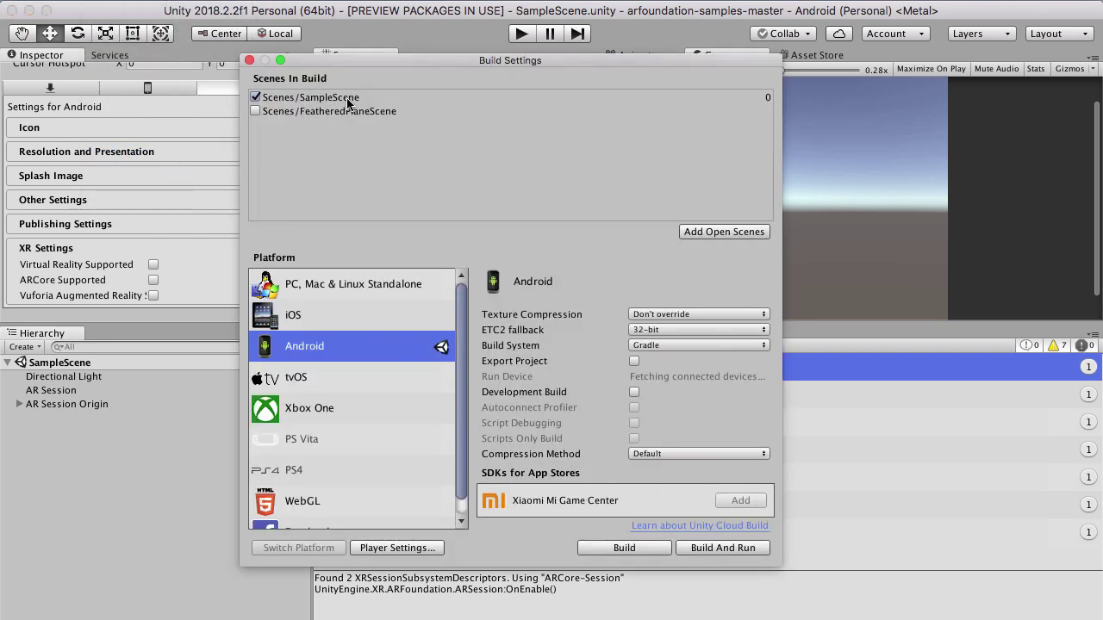
click(742, 553)
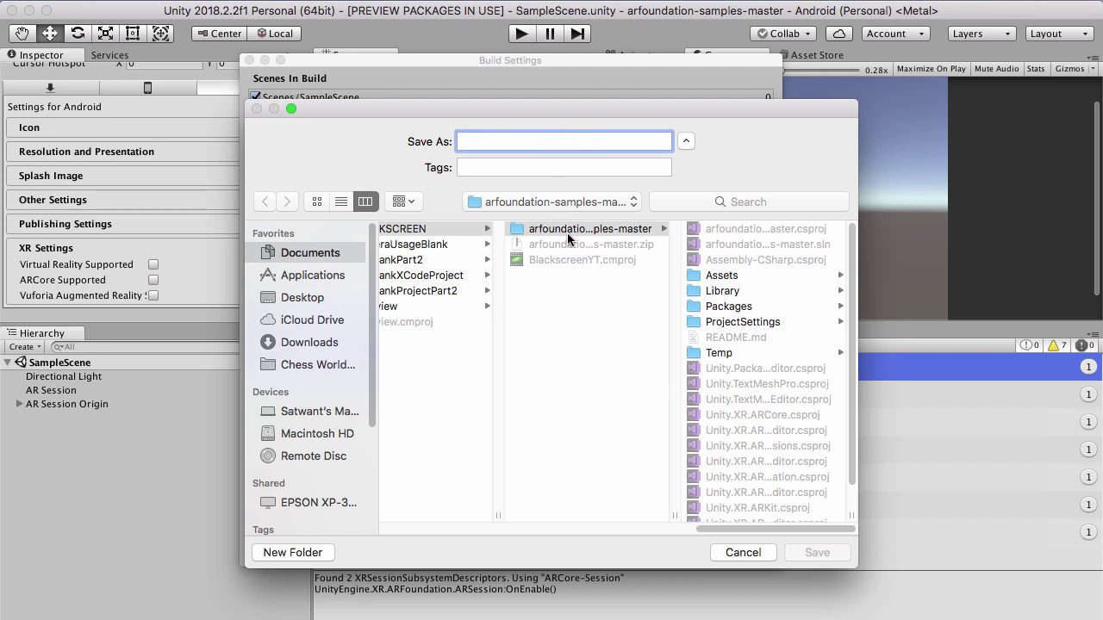
- Save the build as ARBlackScreenTest in a new Builds folder
click(293, 552)
text(Builds)
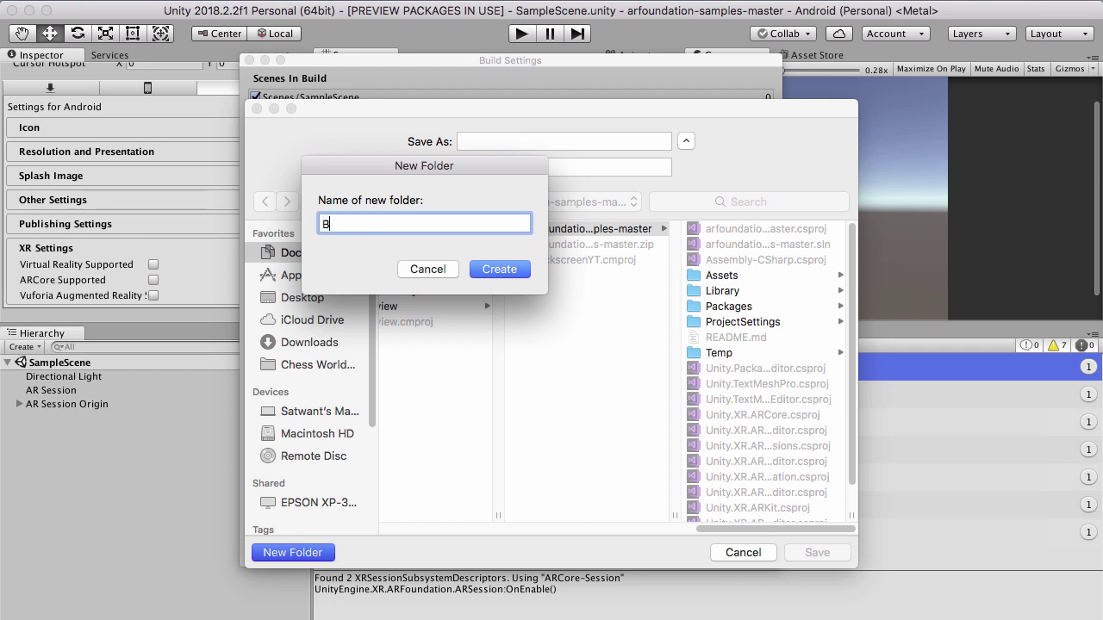
click(493, 269)
text(AR)
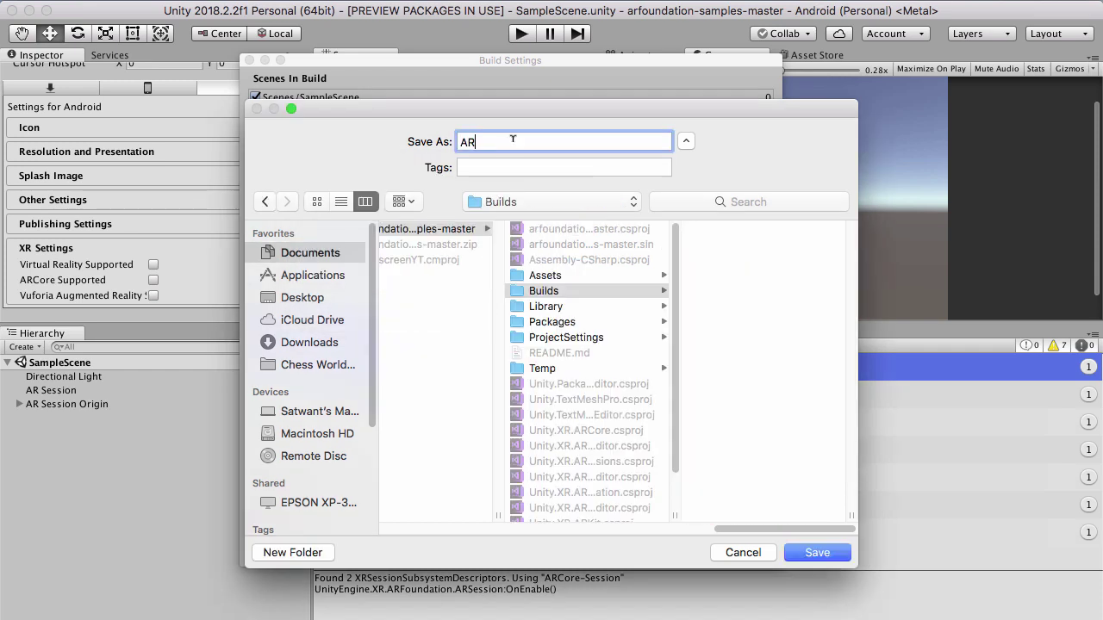
text(BlackScreenTest)
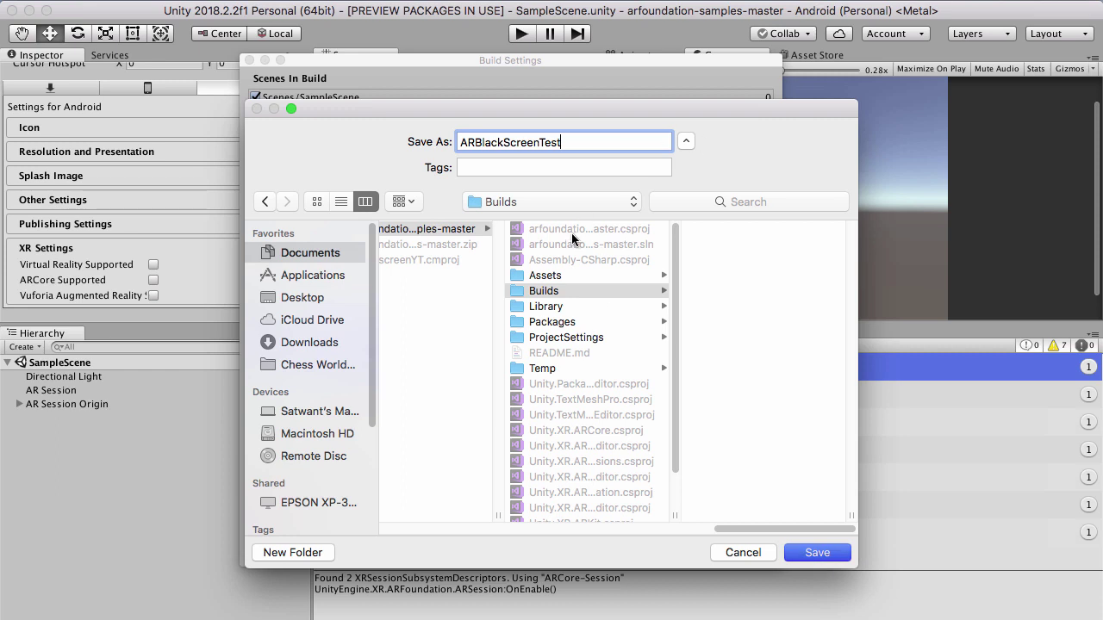
key(Return)
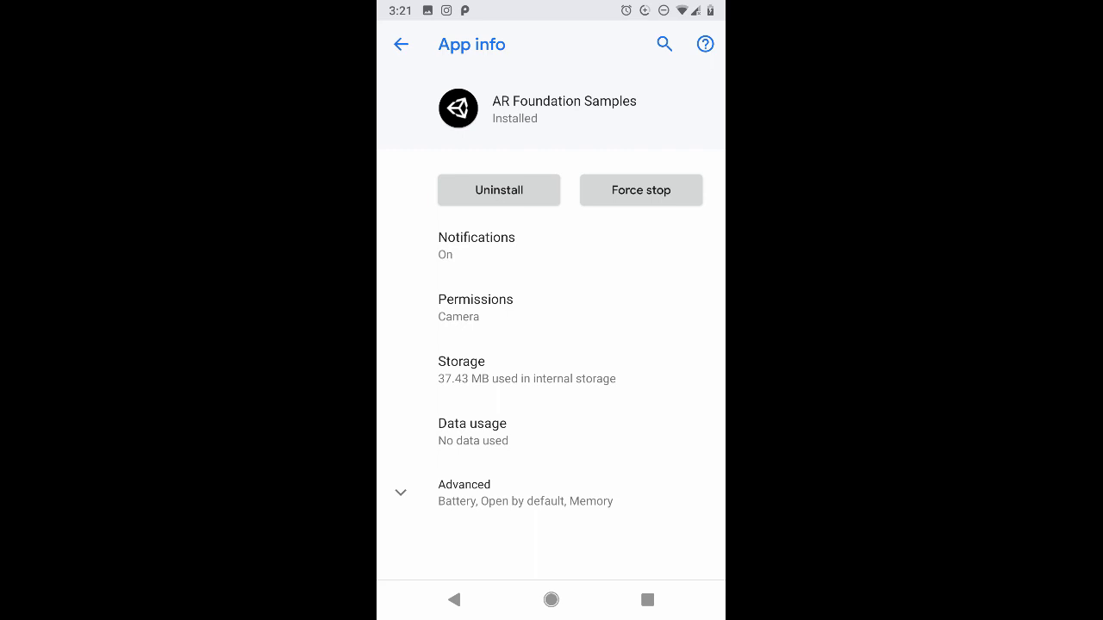
- Show the AR Foundation Samples app's permissions to confirm Camera is switched on
click(475, 307)
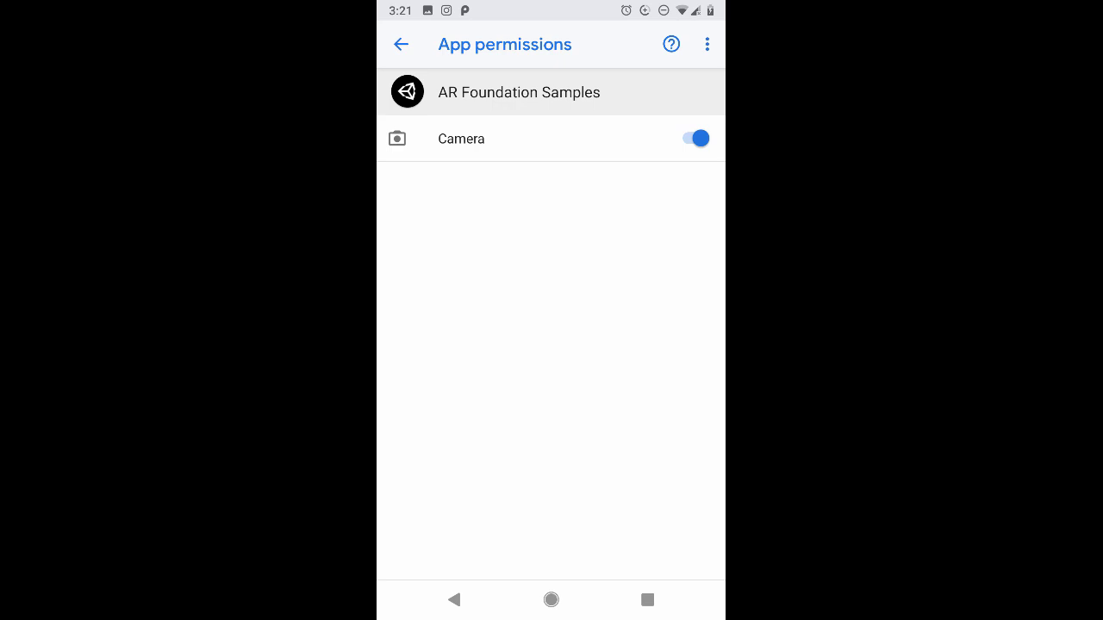